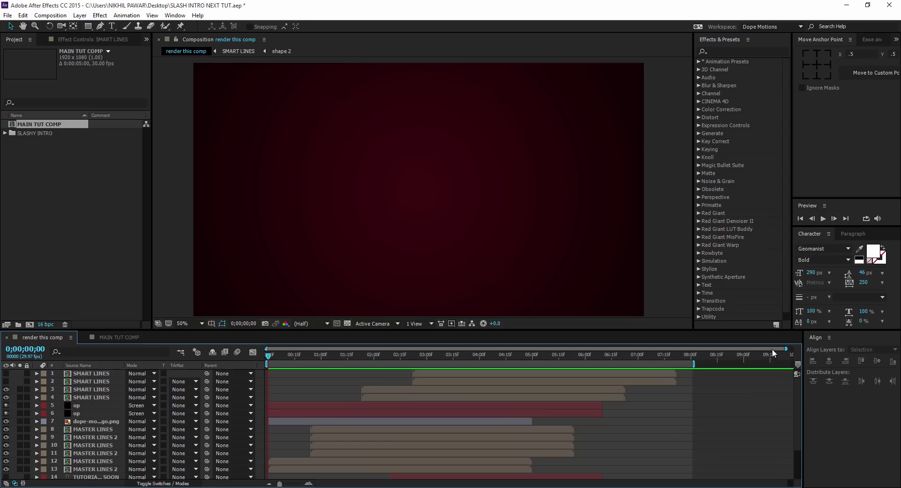
# Scrub through the finished slash intro in the "render this comp" timeline to examine its line, logo and title animation
pyautogui.moveTo(309, 359)
pyautogui.mouseDown()
pyautogui.moveTo(324, 357)
pyautogui.moveTo(315, 361)
pyautogui.mouseUp()
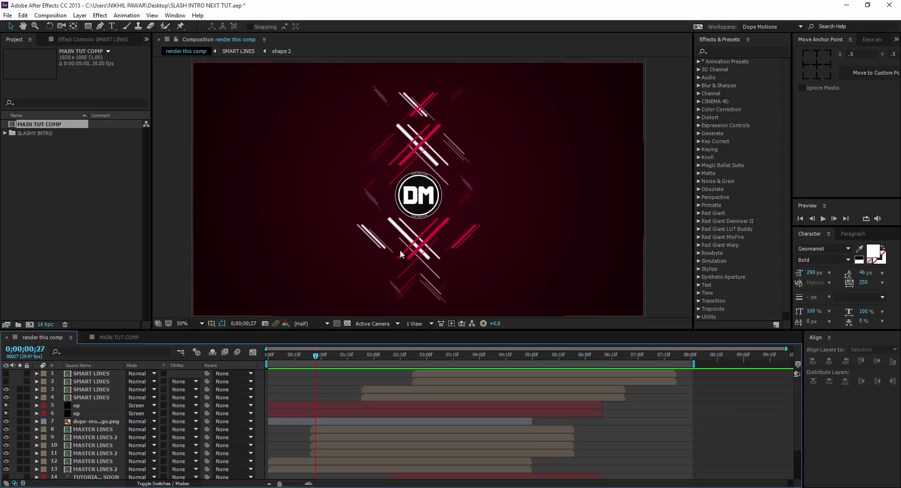
pyautogui.moveTo(338, 358); pyautogui.dragTo(407, 356)
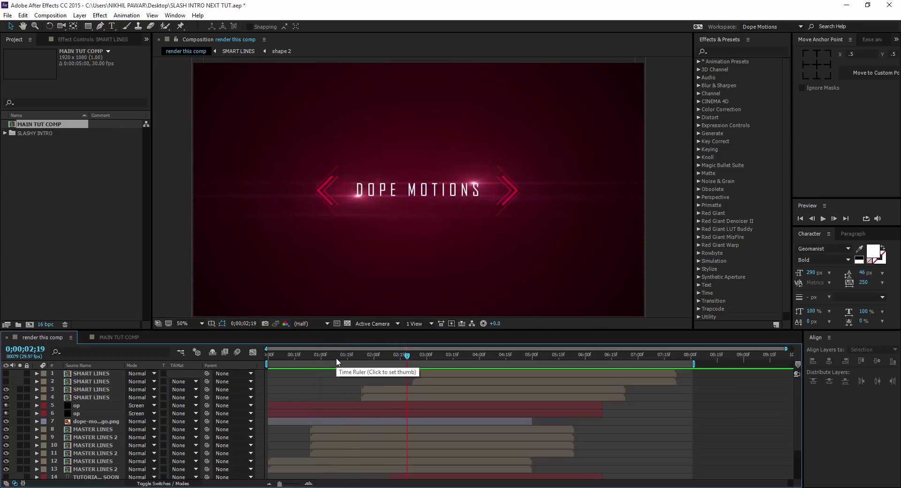
pyautogui.moveTo(337, 361); pyautogui.dragTo(359, 356)
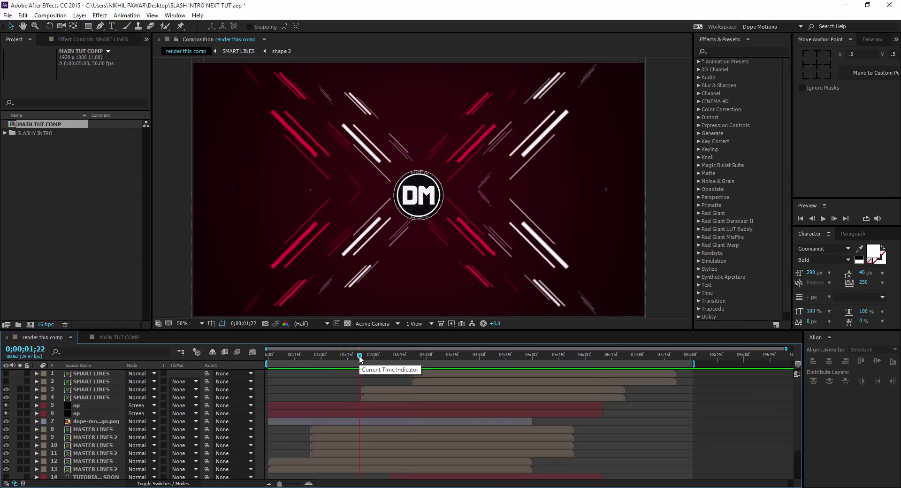
pyautogui.moveTo(361, 359); pyautogui.dragTo(372, 358)
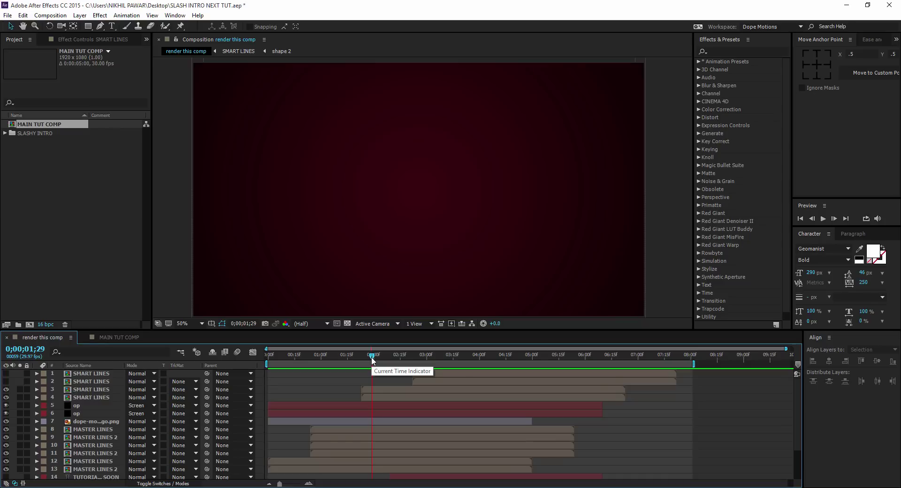
pyautogui.moveTo(372, 358); pyautogui.dragTo(400, 356)
# Switch to the MAIN TUT COMP composition and show the Title/Action Safe guides in its viewer
pyautogui.click(116, 338)
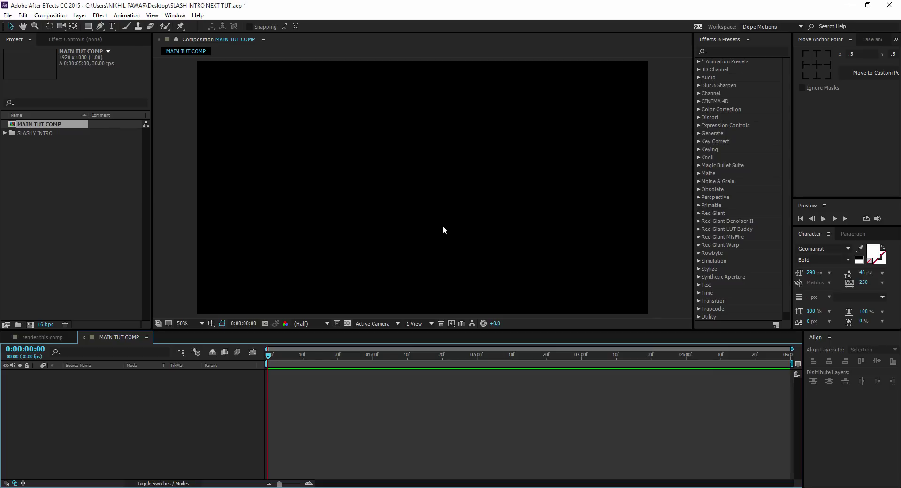
pyautogui.click(211, 323)
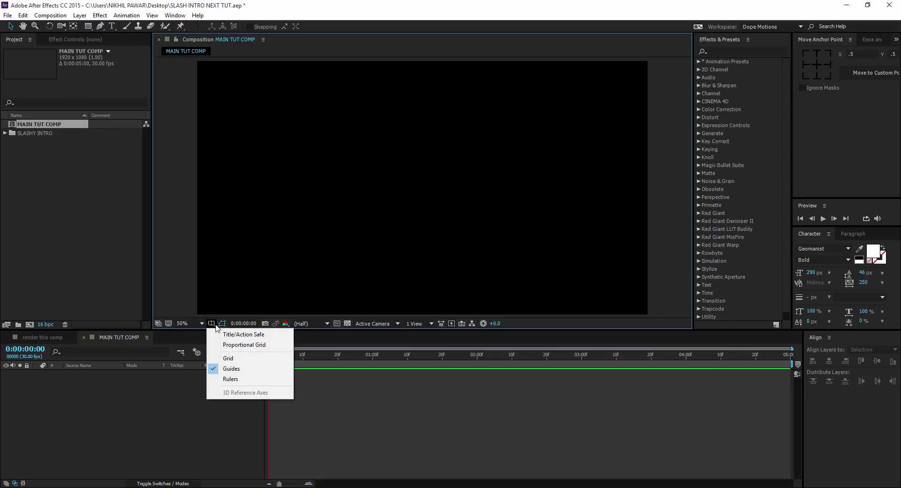
pyautogui.click(241, 335)
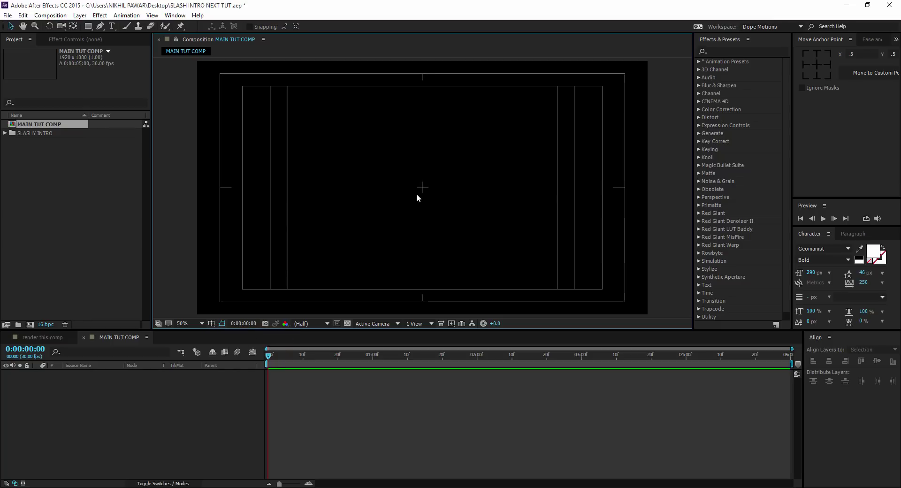
# Activate the Pen tool and add a new empty shape layer to MAIN TUT COMP
pyautogui.click(100, 26)
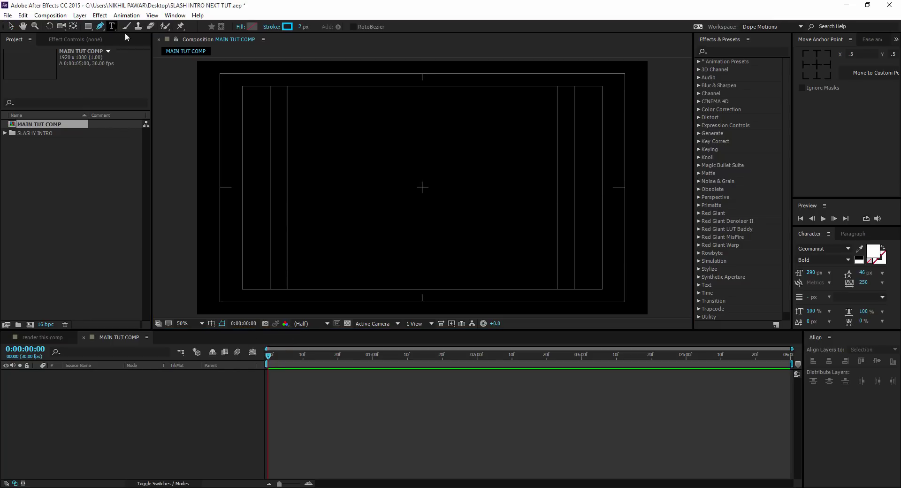
pyautogui.rightClick(127, 417)
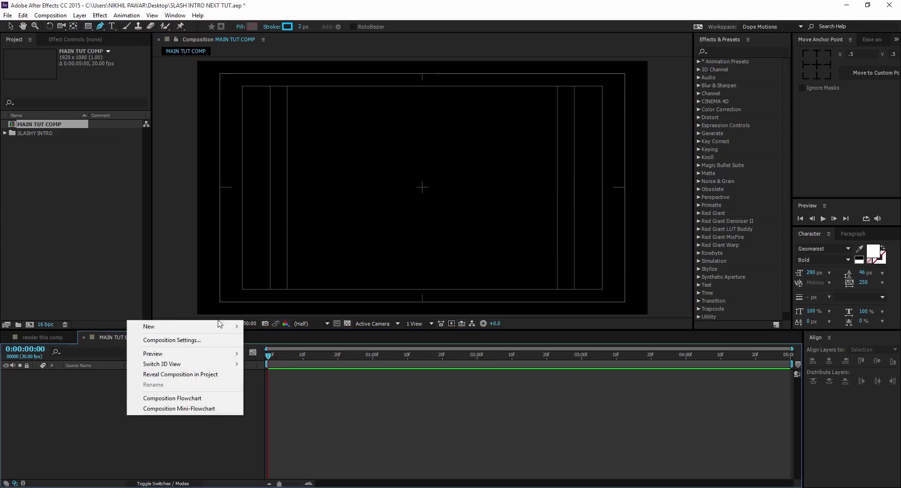
pyautogui.moveTo(219, 328)
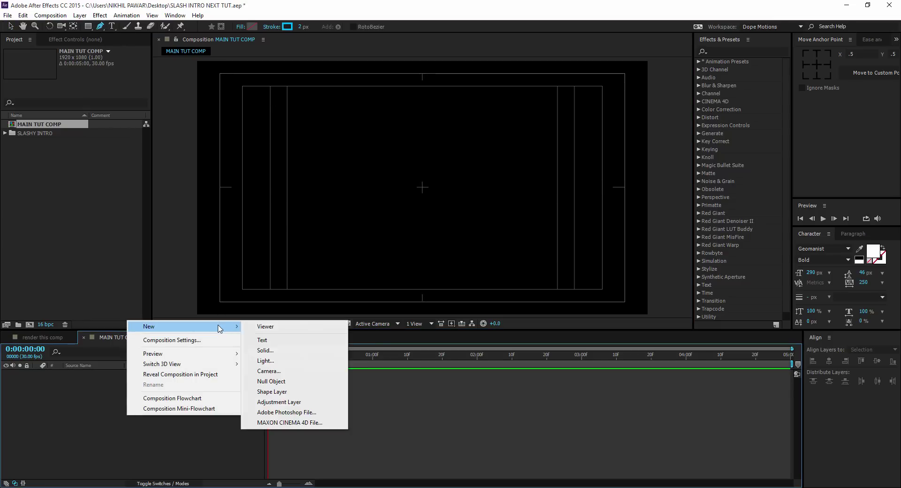
pyautogui.click(284, 392)
pyautogui.scroll(2, 420, 190)
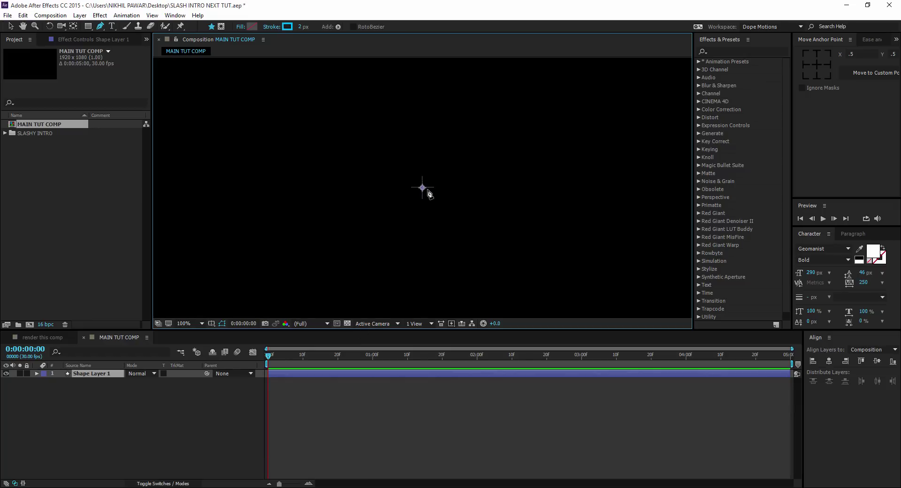
# Draw a straight horizontal line with the Pen tool through the composition's centre, redoing the end point slightly shorter
pyautogui.click(346, 189)
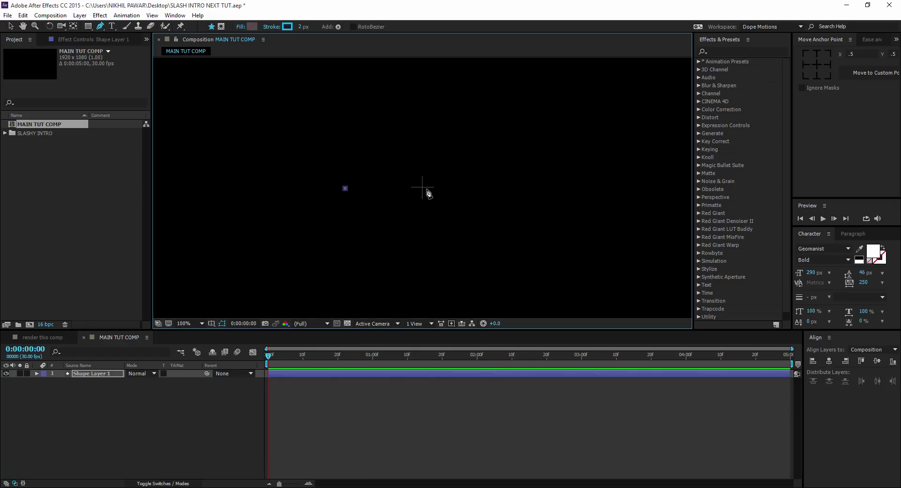
pyautogui.click(504, 189)
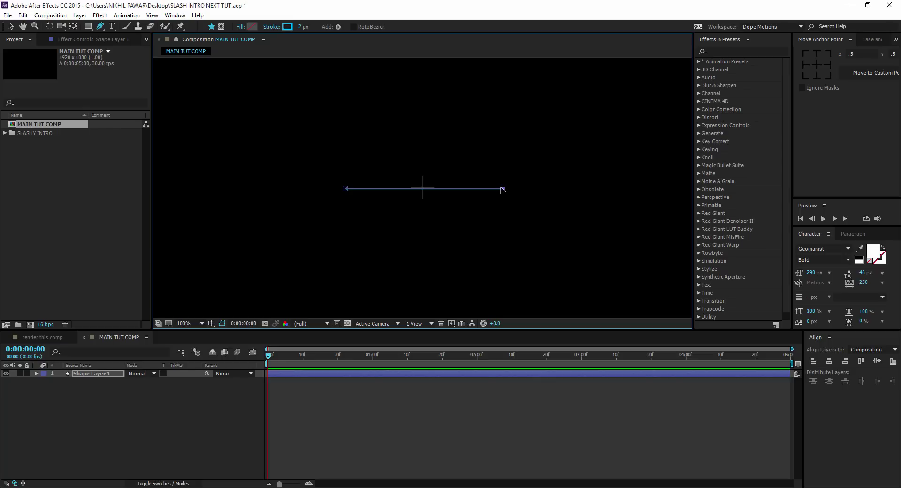
pyautogui.hotkey('ctrl', 'z')
pyautogui.click(491, 188)
# Set the line's stroke width to 15 px, return to the Selection tool and deselect the layer
pyautogui.click(301, 27)
pyautogui.write('15')
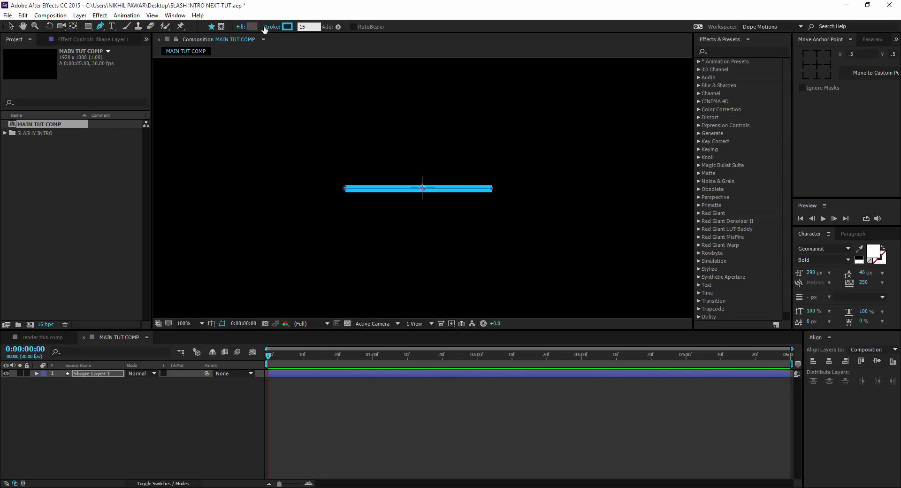
pyautogui.click(11, 26)
pyautogui.click(70, 423)
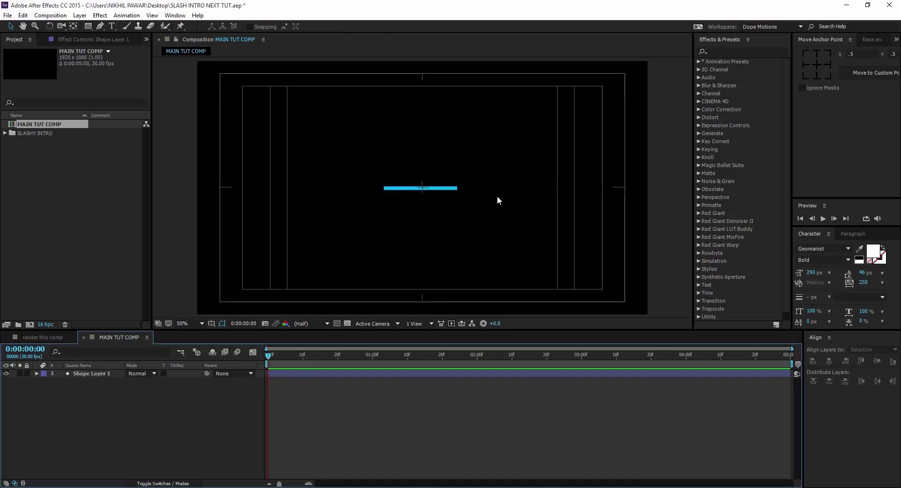
pyautogui.press('.')
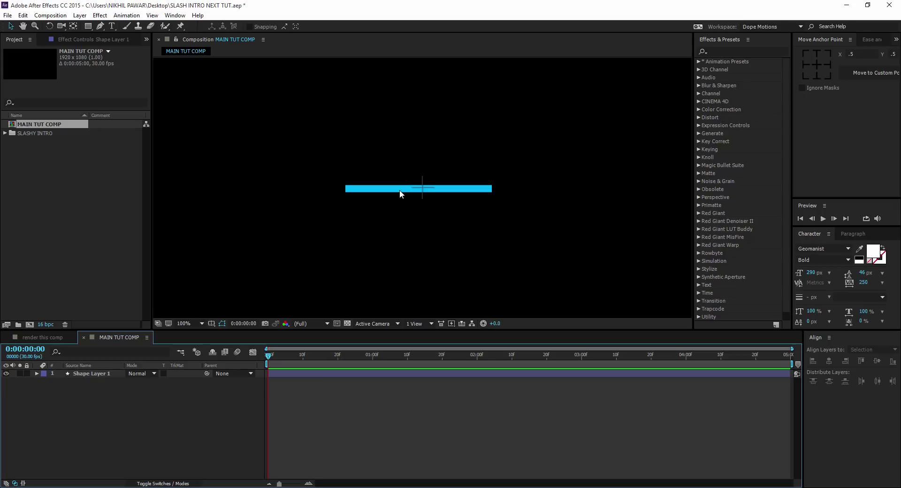
pyautogui.press(',')
pyautogui.press('.')
# Add Trim Paths to Shape Layer 1 and reveal its Start, End and Offset properties
pyautogui.click(84, 373)
pyautogui.click(37, 373)
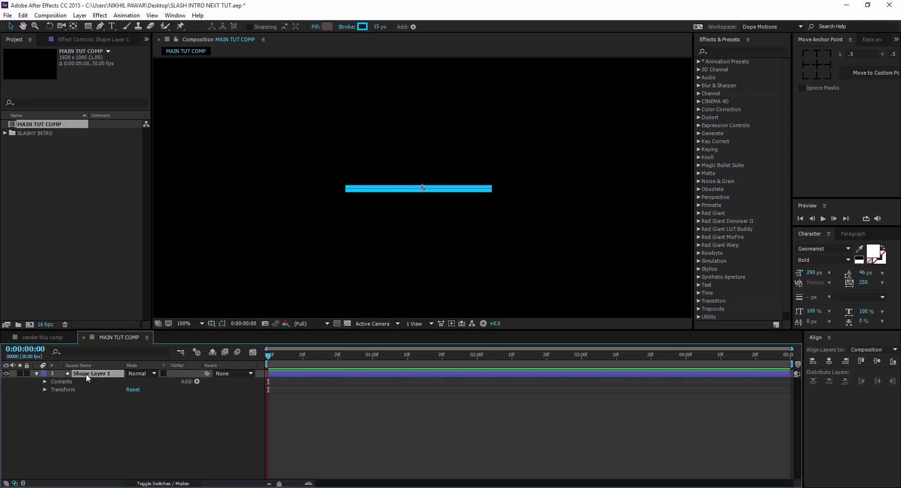
pyautogui.click(197, 382)
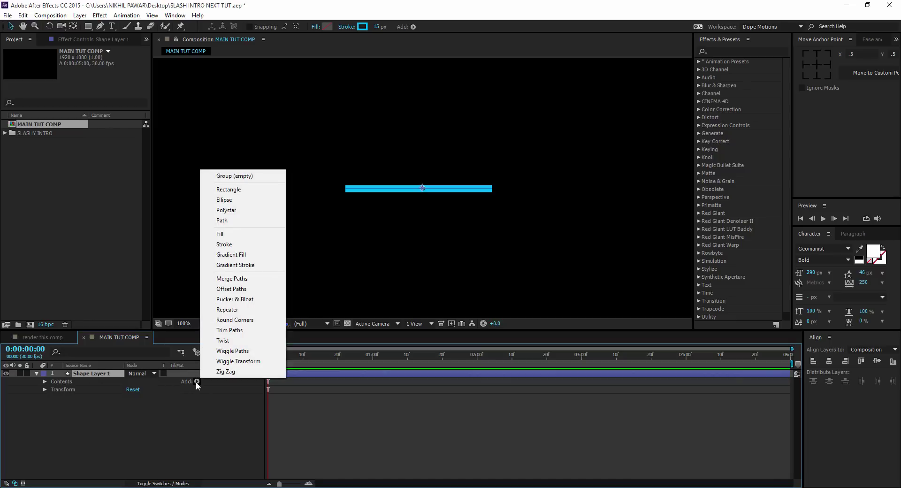
pyautogui.click(230, 333)
pyautogui.click(53, 397)
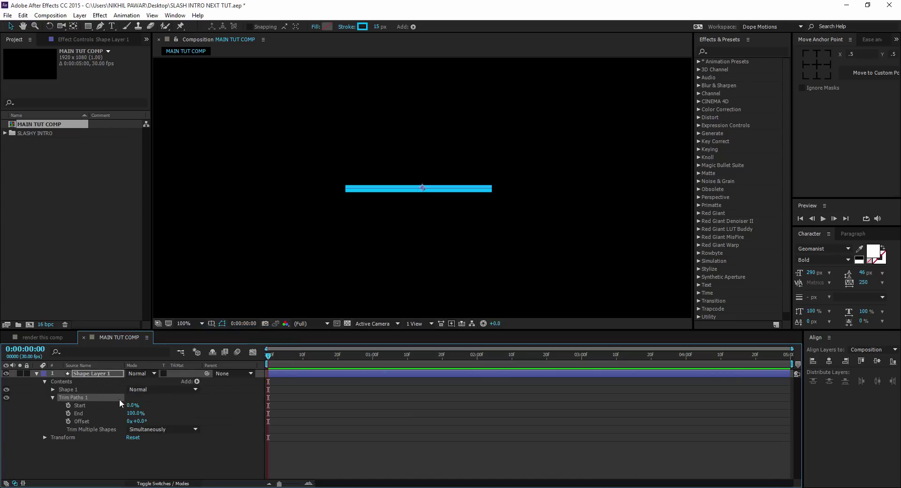
# Keyframe the Trim Paths End from 0% at the first frame to 100% at 0:00:00:20
pyautogui.moveTo(133, 405)
pyautogui.mouseDown()
pyautogui.moveTo(143, 408)
pyautogui.moveTo(52, 422)
pyautogui.mouseUp()
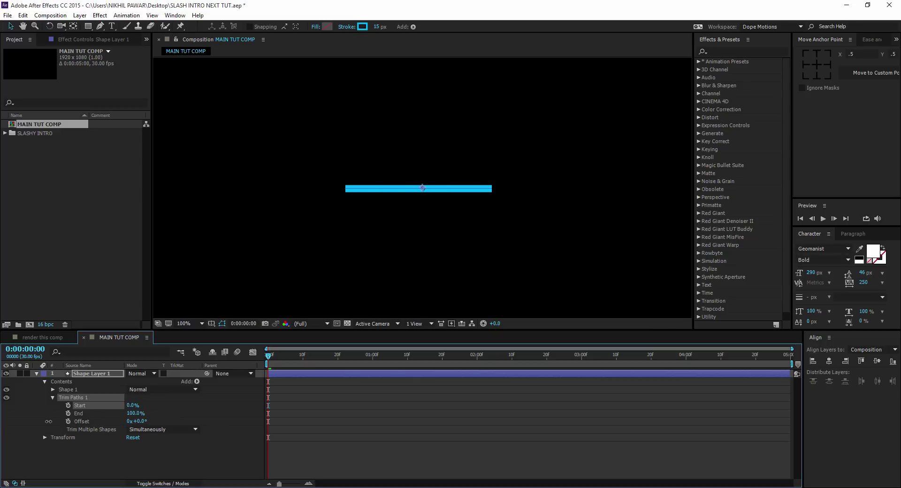
pyautogui.moveTo(134, 413); pyautogui.dragTo(62, 416)
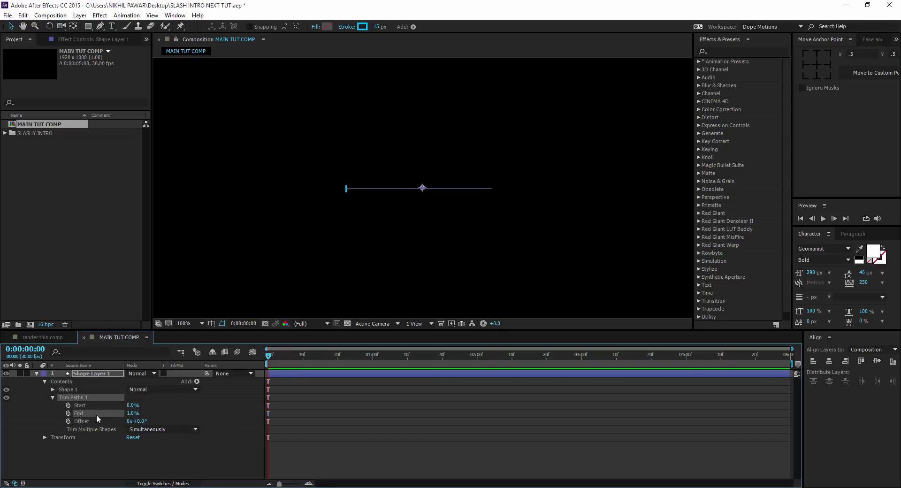
pyautogui.click(335, 362)
pyautogui.moveTo(133, 414); pyautogui.dragTo(217, 417)
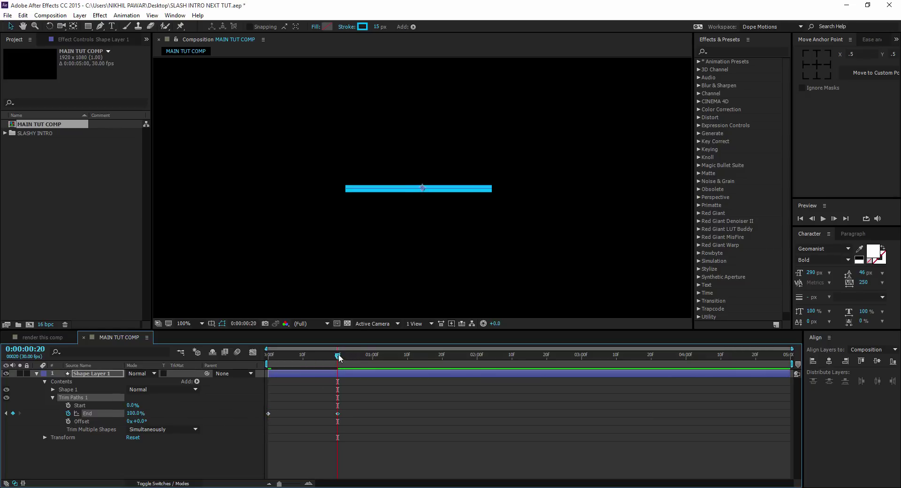
# Keyframe the Trim Paths Start from 0% at 0:00:01:00 to 100% at 0:00:01:20
pyautogui.moveTo(337, 356); pyautogui.dragTo(373, 357)
pyautogui.click(68, 406)
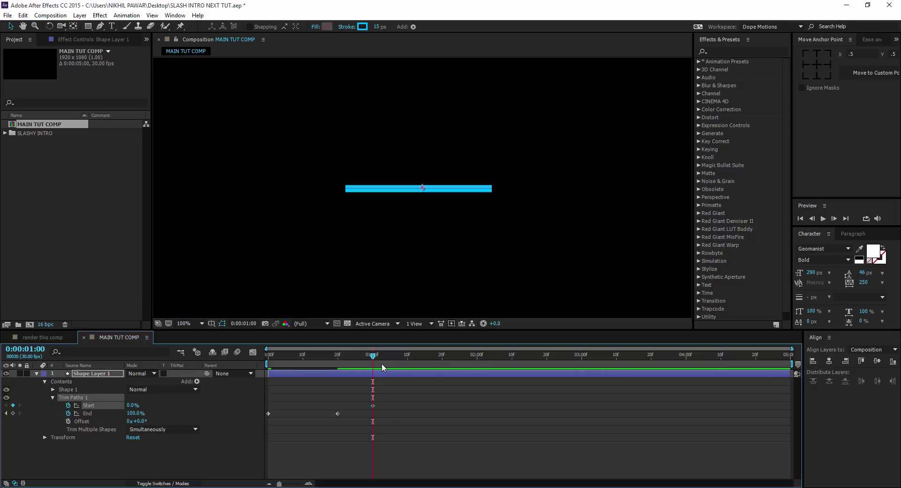
pyautogui.moveTo(375, 358); pyautogui.dragTo(432, 358)
pyautogui.moveTo(133, 405); pyautogui.dragTo(232, 403)
# End the work area at about 0:00:02:04, preview the line animation and return the playhead to 0:00:00:15
pyautogui.click(421, 465)
pyautogui.press('space')
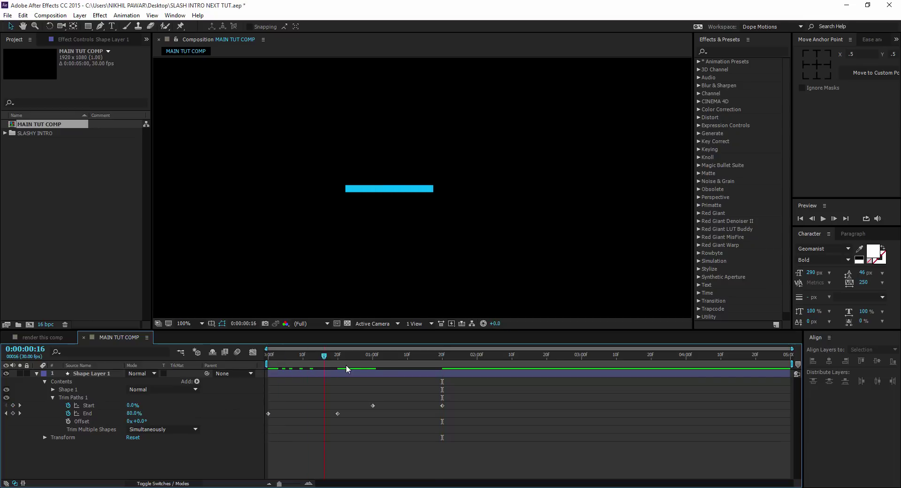
pyautogui.click(491, 370)
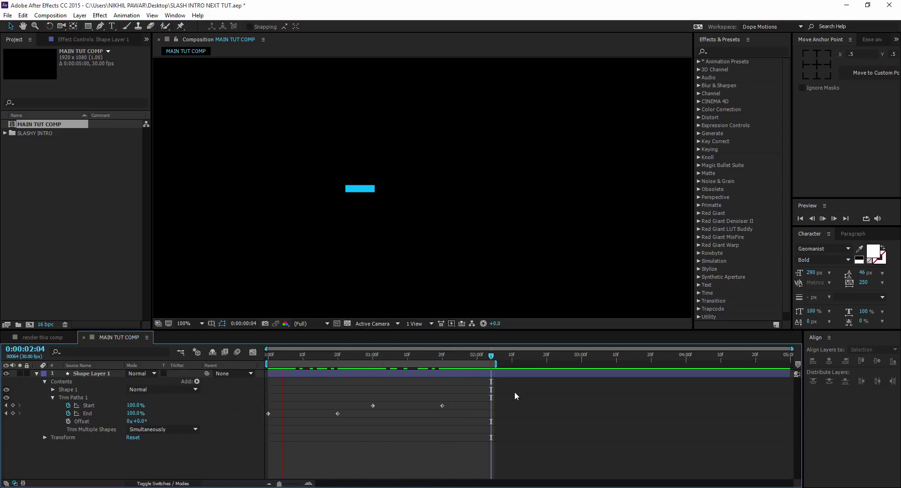
pyautogui.click(323, 356)
pyautogui.moveTo(323, 356)
pyautogui.mouseDown()
pyautogui.moveTo(347, 356)
pyautogui.moveTo(291, 361)
pyautogui.moveTo(320, 357)
pyautogui.mouseUp()
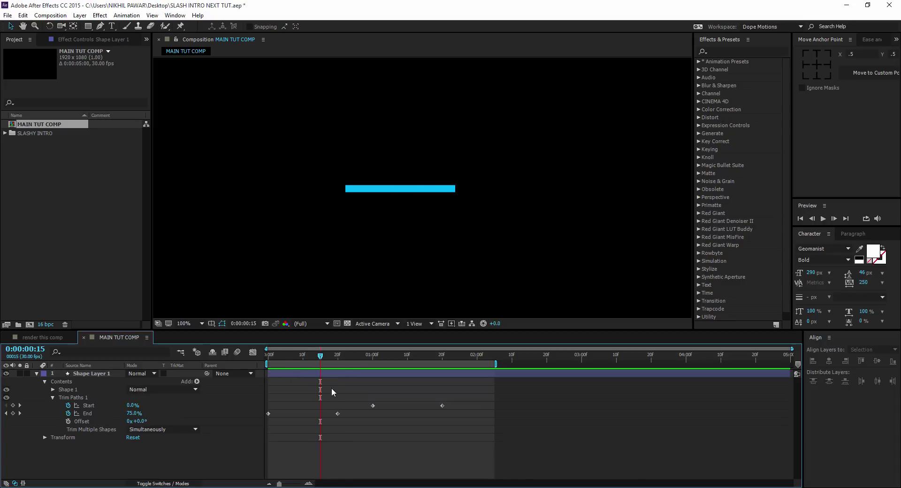
# Apply Easy Ease to both End keyframes and shape their speed graph with an early peak and a long slow finish
pyautogui.moveTo(350, 416); pyautogui.dragTo(264, 407)
pyautogui.press('F9')
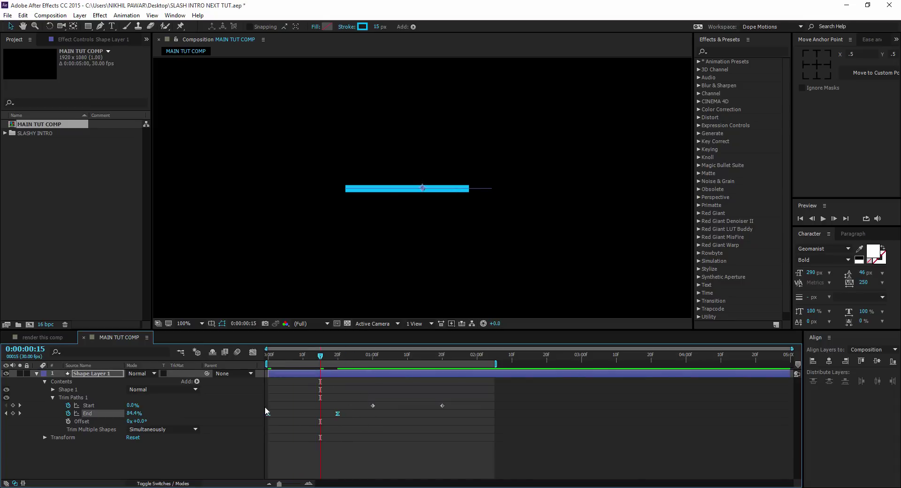
pyautogui.click(254, 354)
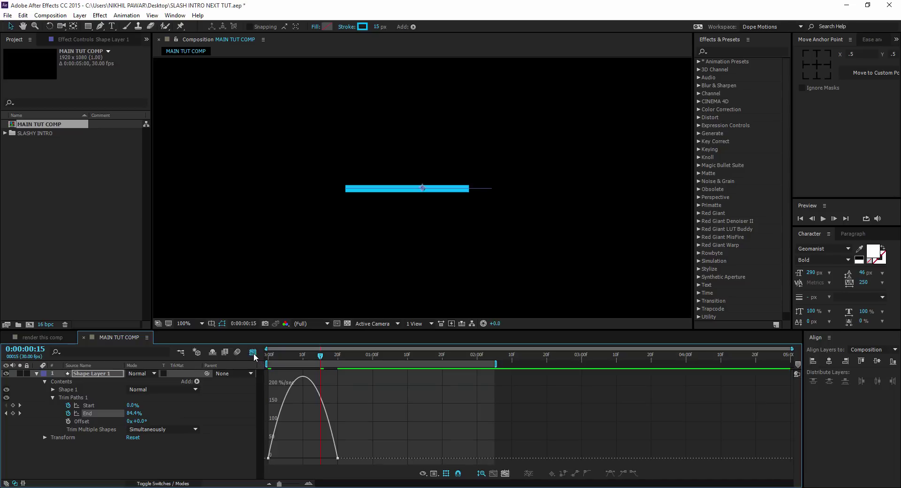
pyautogui.moveTo(350, 448); pyautogui.dragTo(305, 460)
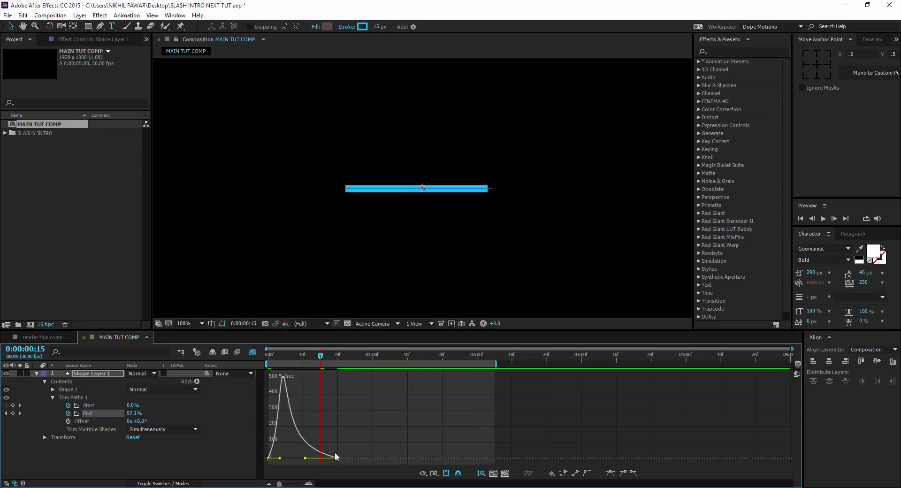
pyautogui.click(252, 352)
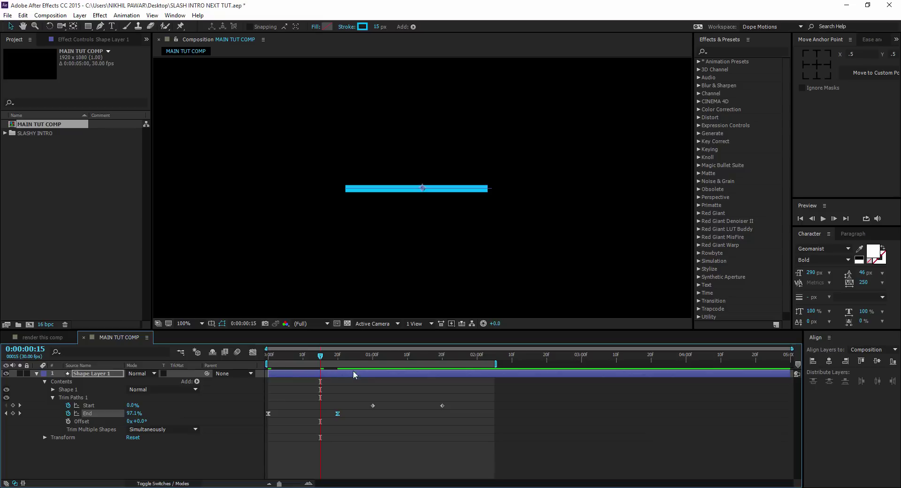
# Apply Easy Ease to both Start keyframes and shape their speed graph with a slow beginning and a late peak
pyautogui.moveTo(359, 394); pyautogui.dragTo(456, 421)
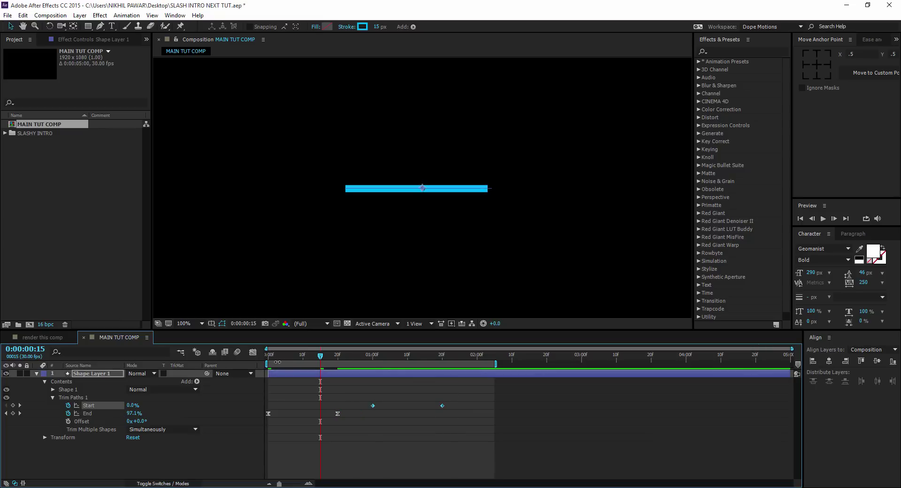
pyautogui.click(252, 352)
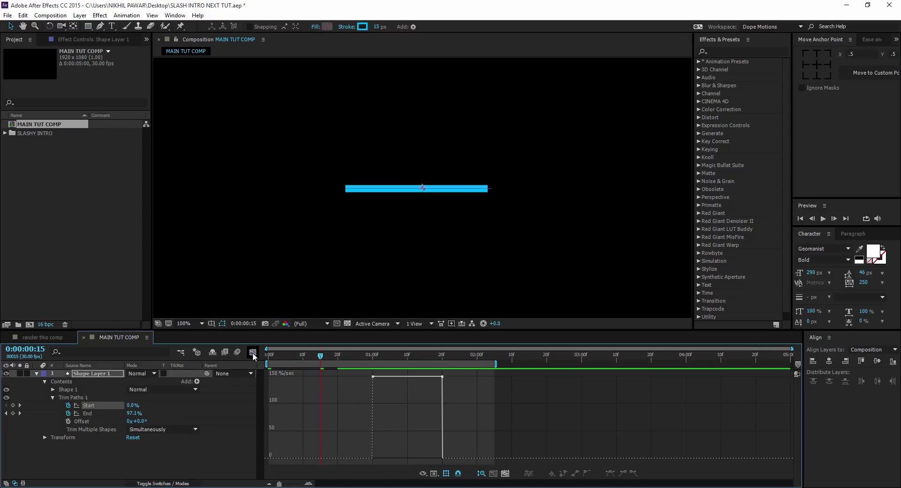
pyautogui.click(253, 352)
pyautogui.moveTo(360, 394); pyautogui.dragTo(445, 412)
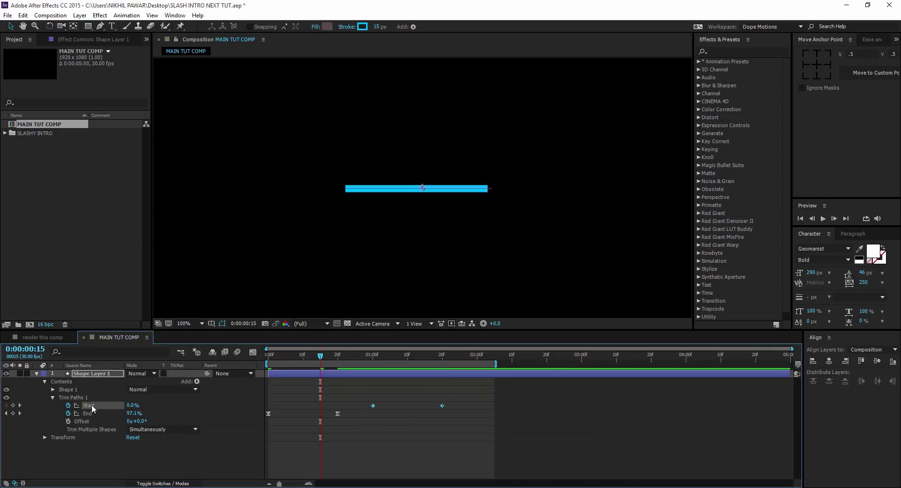
pyautogui.click(254, 352)
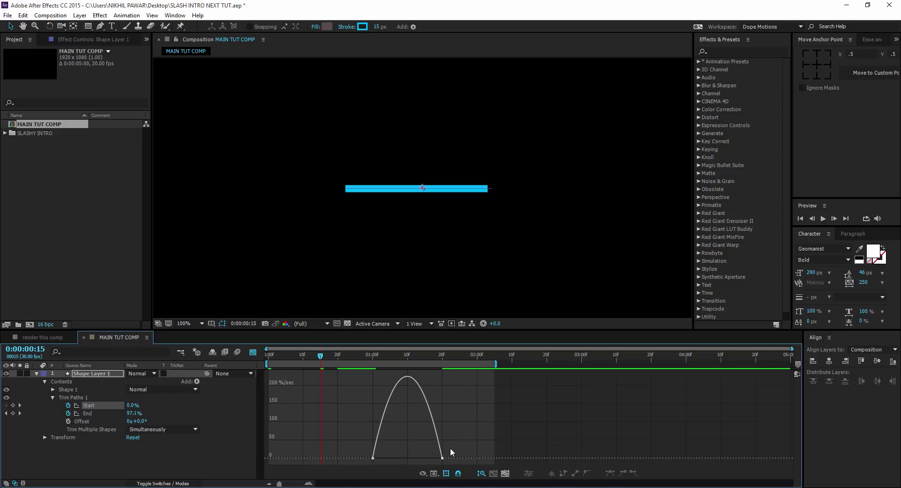
pyautogui.moveTo(384, 463); pyautogui.dragTo(403, 458)
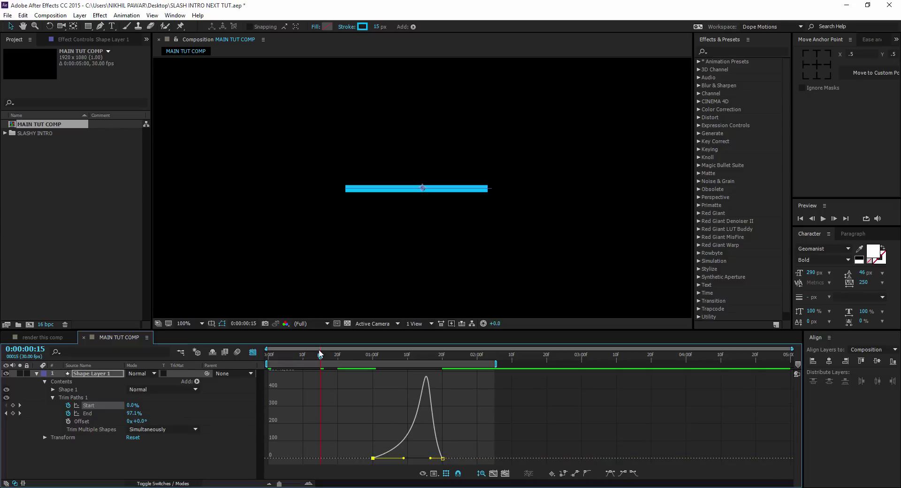
# Leave the graph editor, preview the eased line animation, park the playhead at 0:00:00:22 and collapse the layer
pyautogui.hotkey('shift', 'F3')
pyautogui.click(571, 447)
pyautogui.press('space')
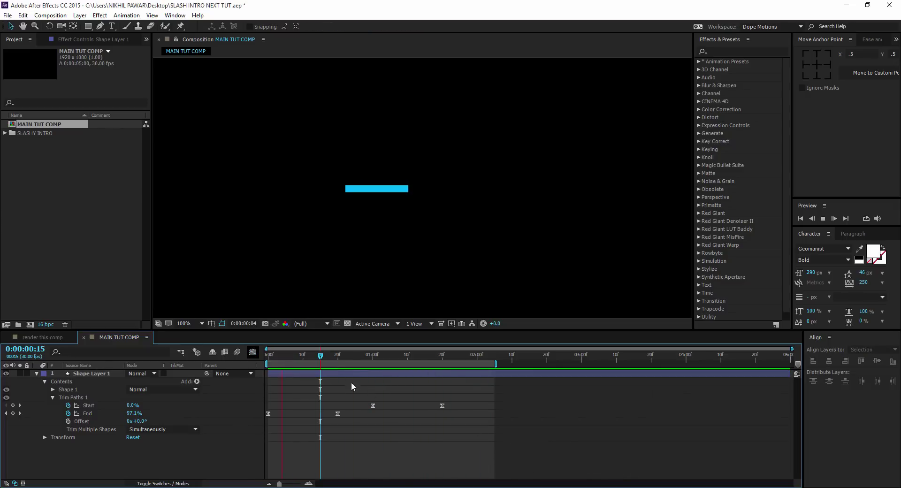
pyautogui.click(346, 359)
pyautogui.click(37, 373)
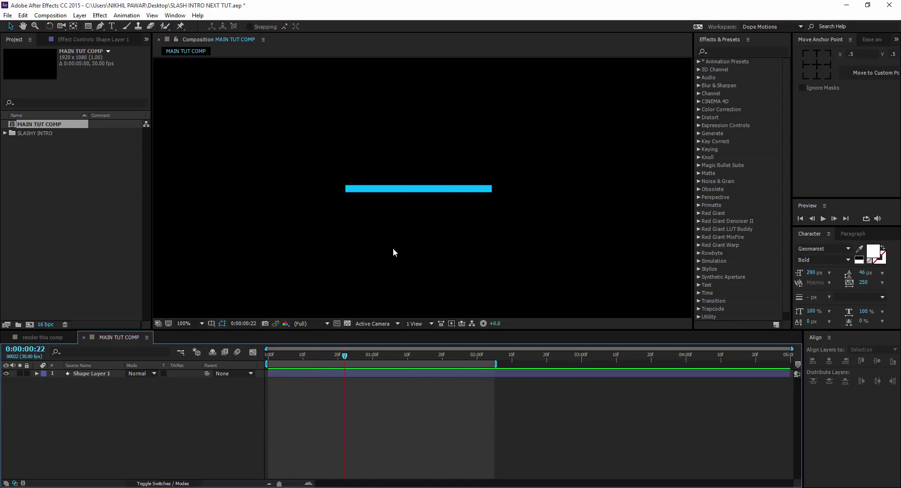
# Set Shape Layer 1's rotation to -45° and scrub through the tilted line animation to 0:00:00:29
pyautogui.click(98, 375)
pyautogui.press('r')
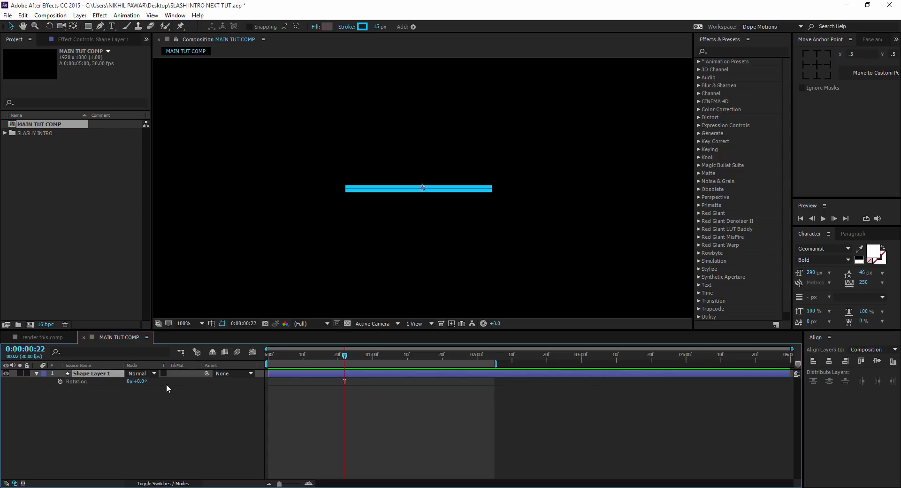
pyautogui.moveTo(141, 382); pyautogui.dragTo(135, 384)
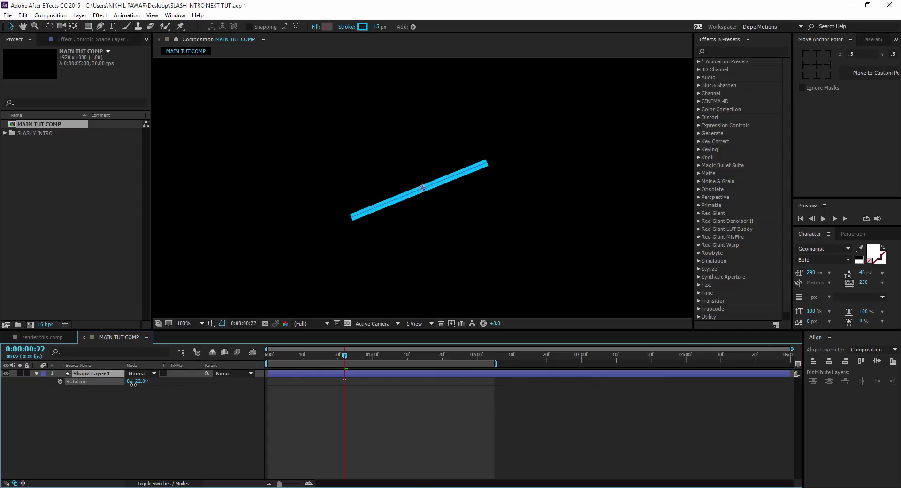
pyautogui.write('-45')
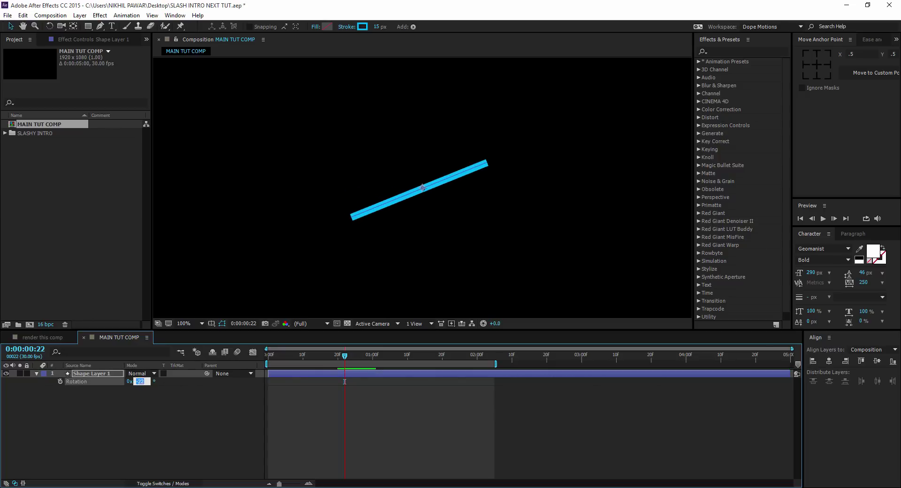
pyautogui.click(165, 421)
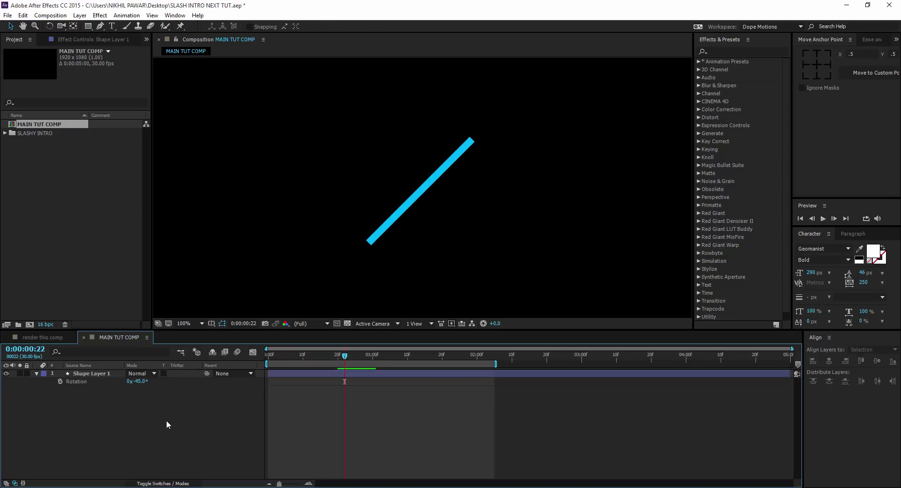
pyautogui.scroll(-1, 383, 209)
pyautogui.moveTo(325, 355); pyautogui.dragTo(369, 363)
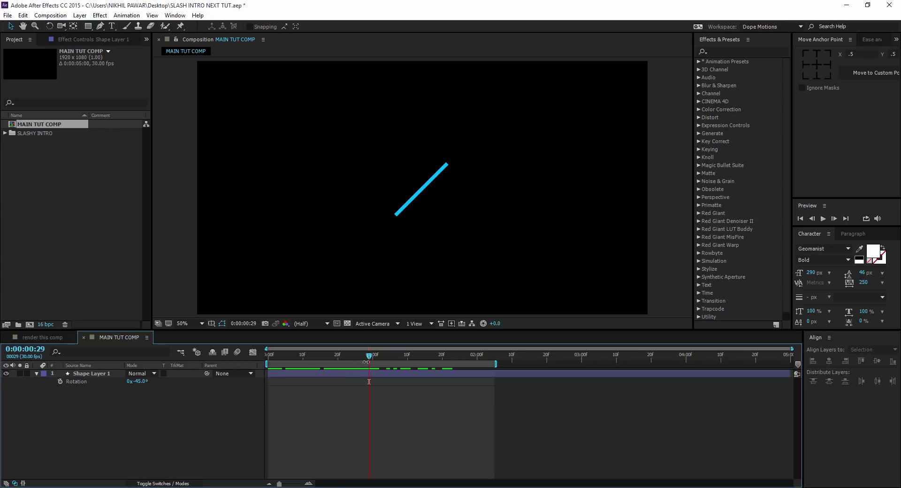
# Collapse Shape Layer 1 and try to rename it line01
pyautogui.click(37, 373)
pyautogui.click(96, 373)
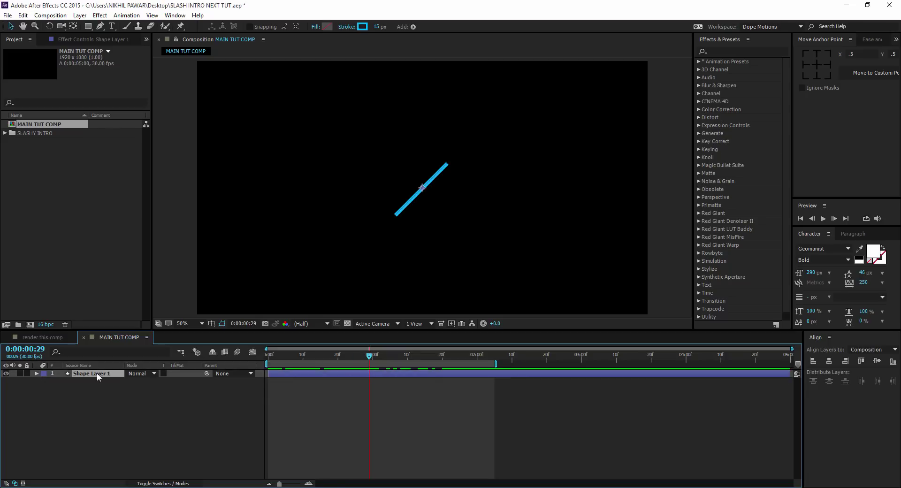
pyautogui.press('Return')
pyautogui.write('line01')
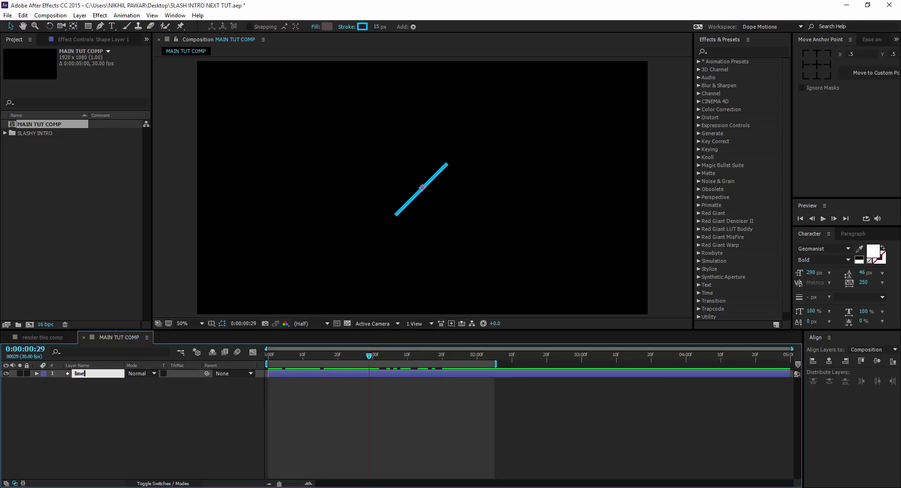
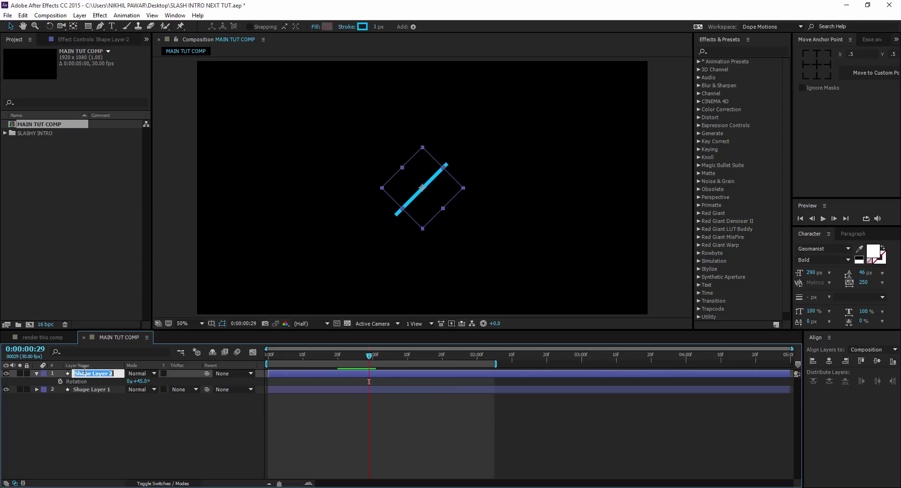
# Rename the rotated square's layer as box and the slanted line's layer as line01
pyautogui.write('box')
pyautogui.press('Return')
pyautogui.click(112, 404)
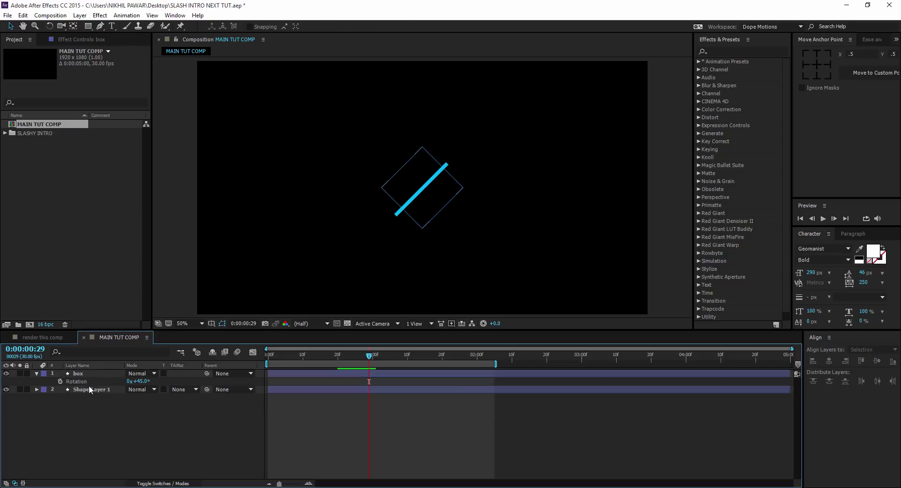
pyautogui.click(89, 388)
pyautogui.press('Return')
pyautogui.write('line01')
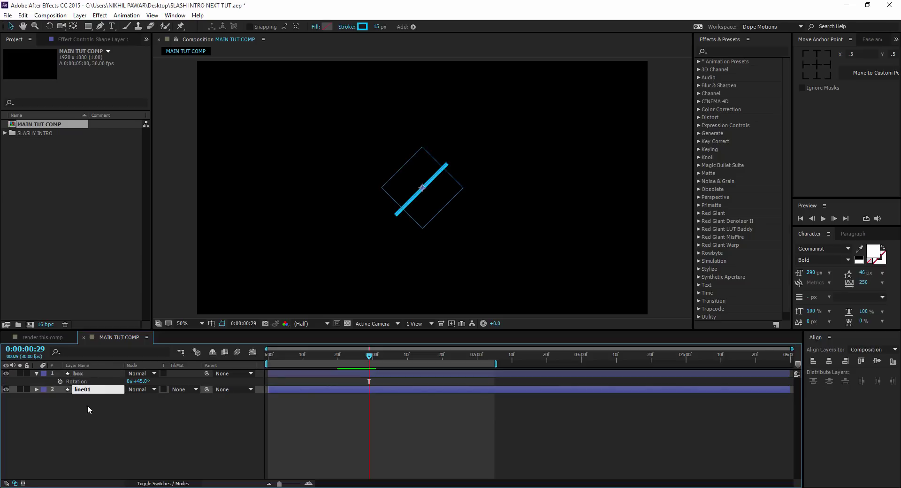
pyautogui.click(87, 405)
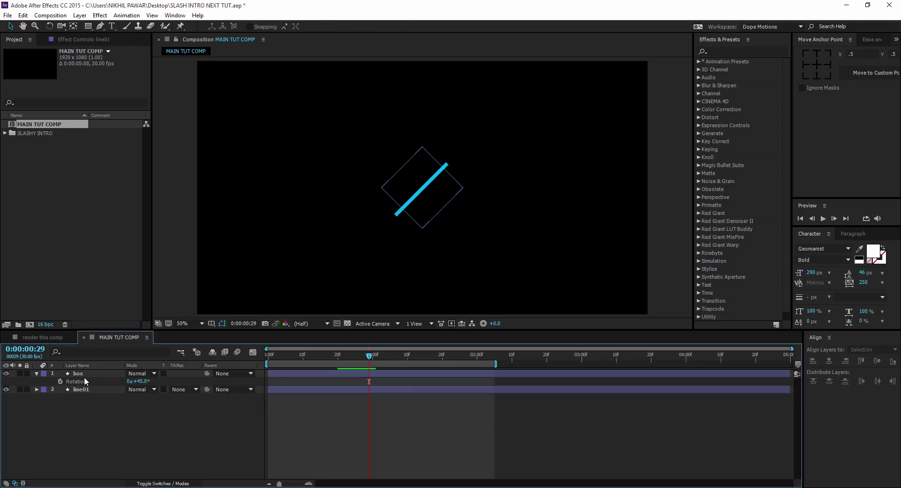
# Place the box layer beneath line01 in the layer stack and scale the box to 74%
pyautogui.moveTo(84, 373); pyautogui.dragTo(84, 398)
pyautogui.click(84, 374)
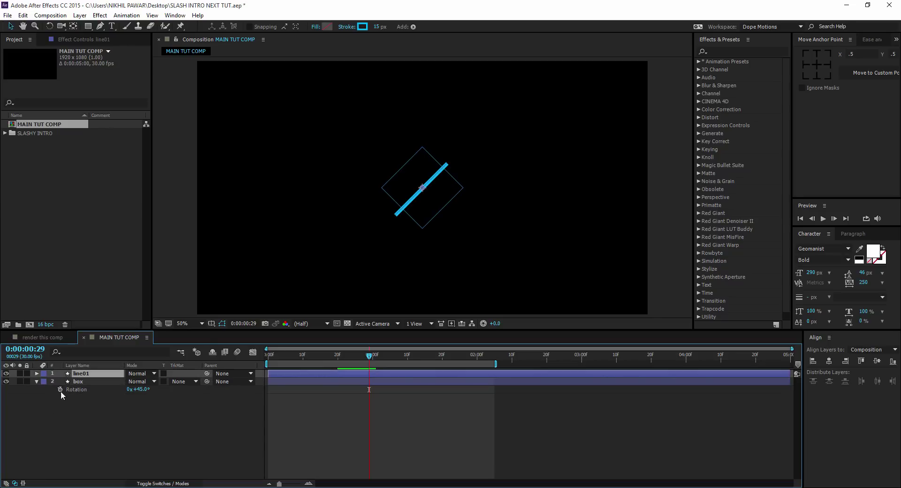
pyautogui.click(79, 381)
pyautogui.press('s')
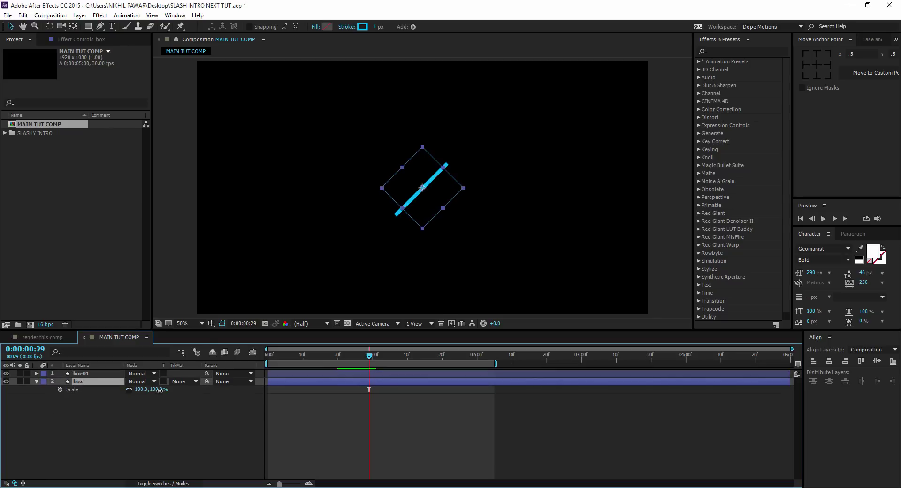
pyautogui.moveTo(160, 390); pyautogui.dragTo(150, 393)
pyautogui.click(121, 438)
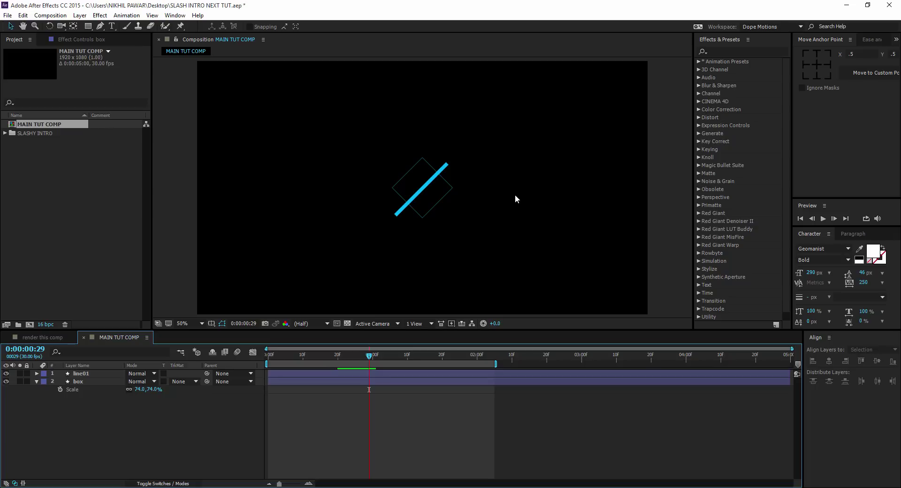
# Move line01 up and left alongside the box's upper-left edge, and scrub the animation to 0:00:00:27
pyautogui.click(94, 371)
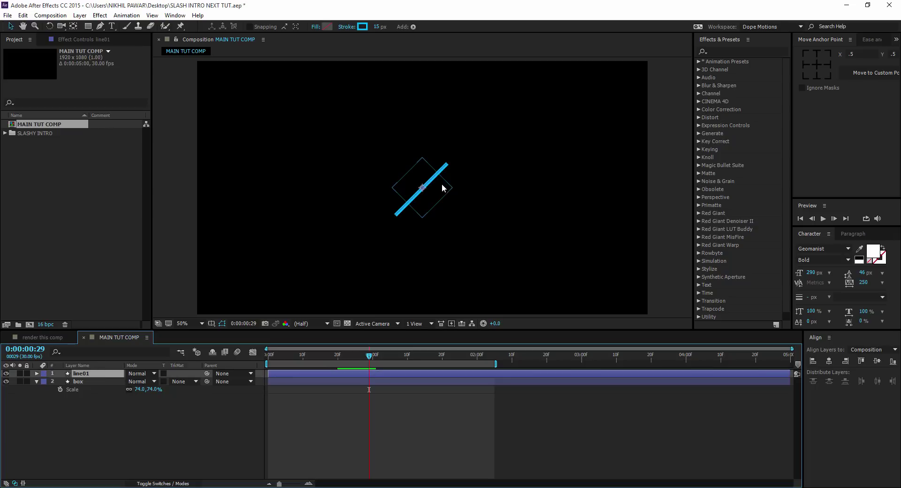
pyautogui.press('.')
pyautogui.press('.')
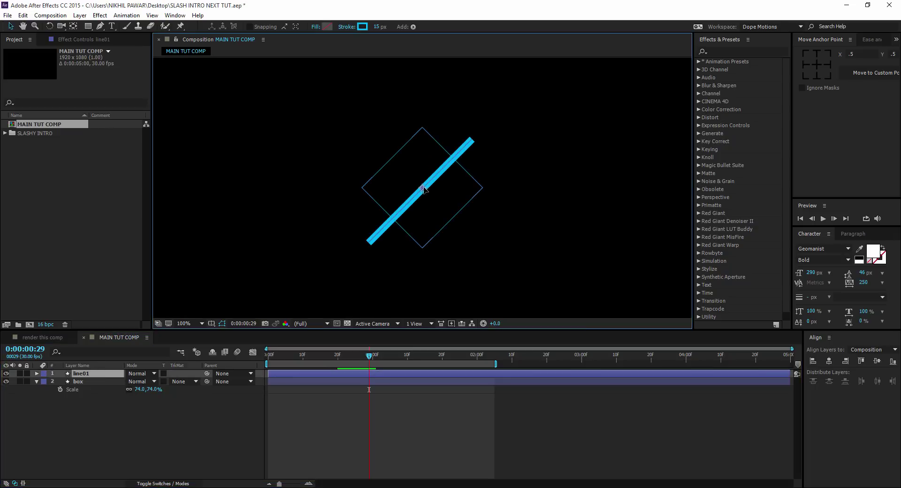
pyautogui.moveTo(425, 188); pyautogui.dragTo(393, 151)
pyautogui.click(181, 396)
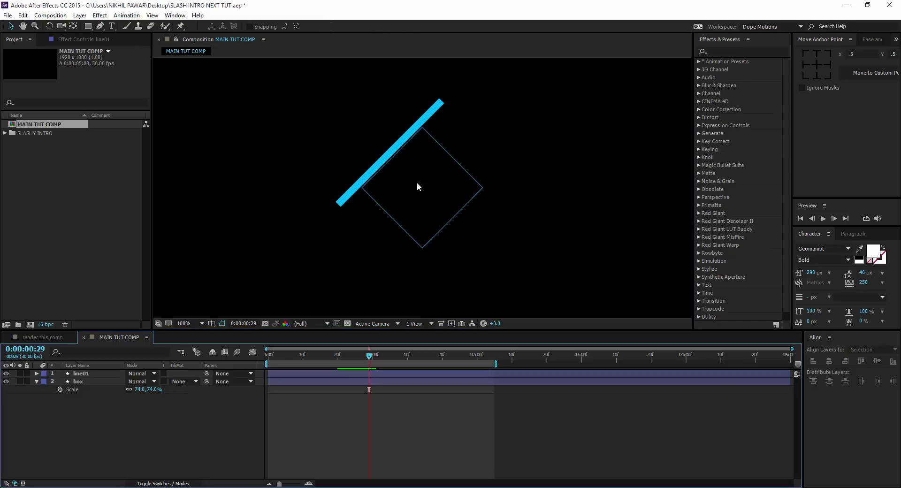
pyautogui.press(',')
pyautogui.click(285, 361)
pyautogui.moveTo(285, 360); pyautogui.dragTo(361, 376)
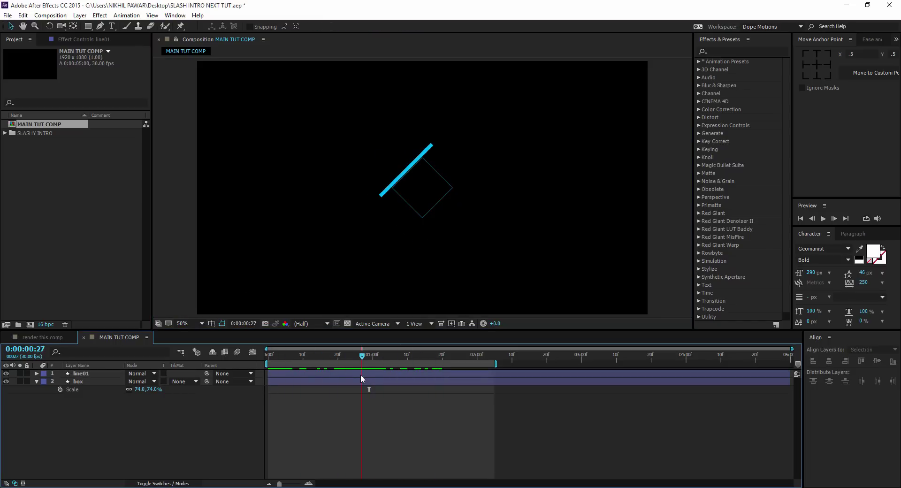
# Duplicate line01 and nudge the copy straight up until a small gap separates the two parallel lines
pyautogui.click(99, 374)
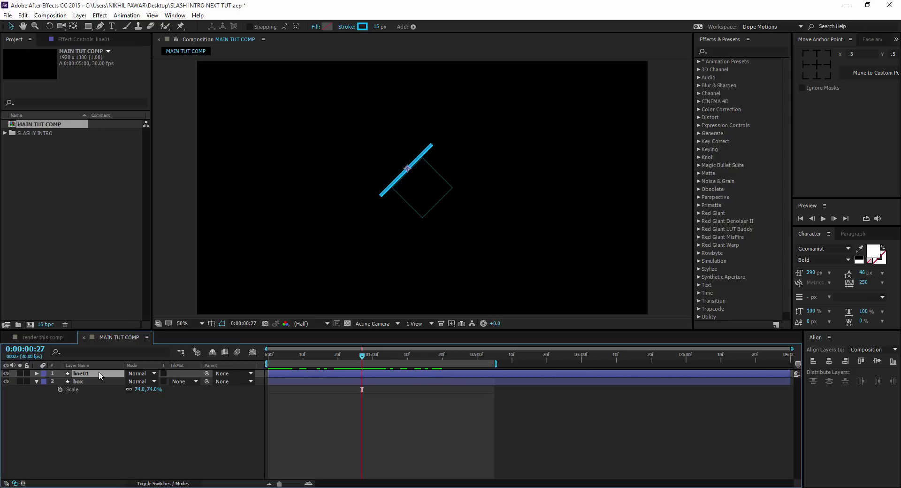
pyautogui.hotkey('ctrl', 'd')
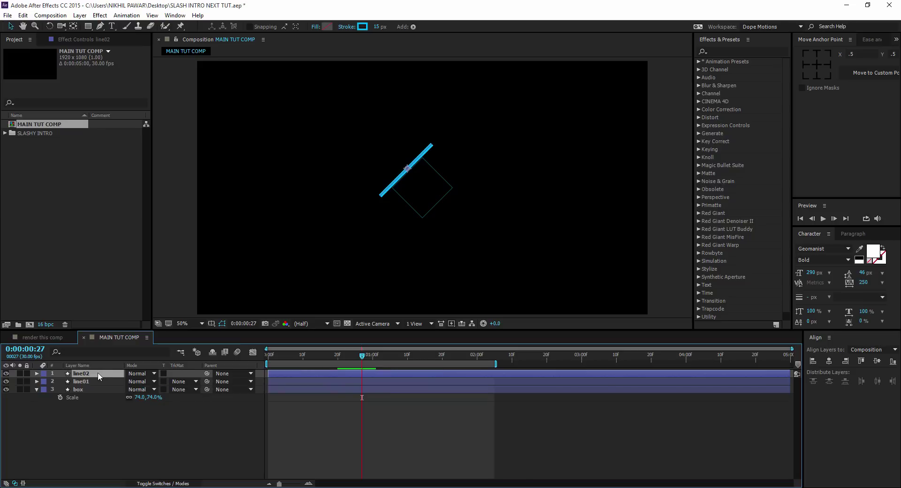
pyautogui.press('Up')
pyautogui.press('Up')
pyautogui.press('Up')
pyautogui.press('Up')
pyautogui.press('Up')
pyautogui.press('Up')
pyautogui.press('Up')
pyautogui.press('Up')
pyautogui.press('Up')
pyautogui.press('Up')
pyautogui.press('Up')
pyautogui.press('Up')
pyautogui.press('Up')
pyautogui.press('Up')
pyautogui.press('Up')
pyautogui.press('Up')
pyautogui.press('Up')
pyautogui.press('Up')
pyautogui.press('Up')
pyautogui.press('Up')
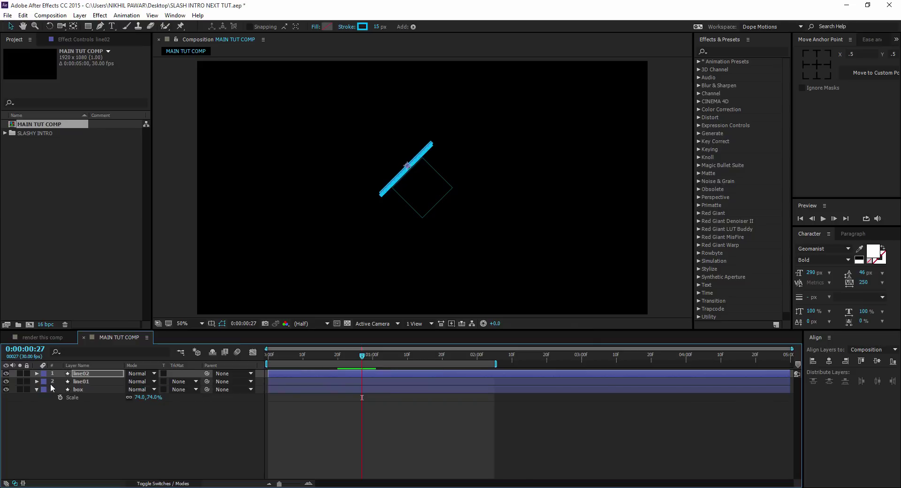
pyautogui.press('Up')
pyautogui.press('Up')
pyautogui.press('Up')
pyautogui.press('Up')
pyautogui.press('Up')
pyautogui.press('Up')
pyautogui.press('Up')
pyautogui.press('Up')
pyautogui.press('Up')
pyautogui.press('Up')
pyautogui.press('Up')
pyautogui.press('Up')
pyautogui.press('Up')
pyautogui.press('Up')
pyautogui.press('Up')
pyautogui.press('Up')
pyautogui.press('Up')
pyautogui.press('Up')
pyautogui.press('Up')
pyautogui.press('Up')
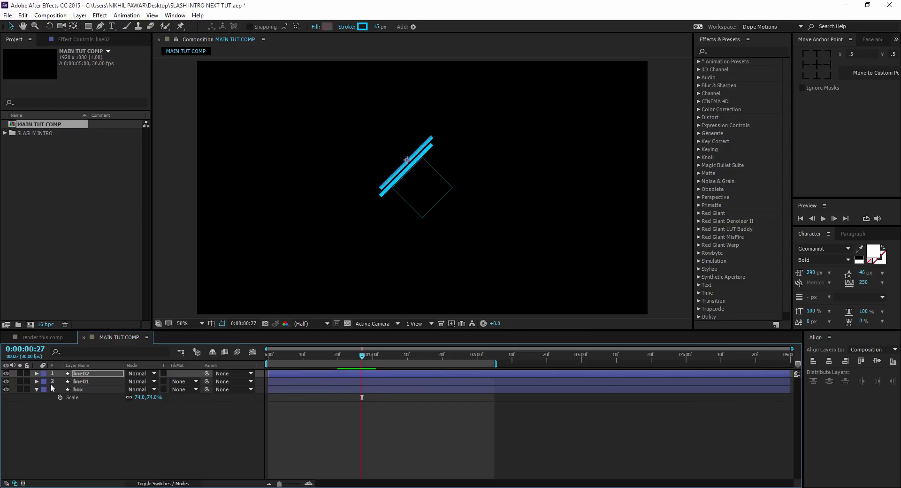
pyautogui.press('Up')
pyautogui.press('Up')
pyautogui.press('Up')
pyautogui.press('Up')
pyautogui.press('Up')
pyautogui.press('Up')
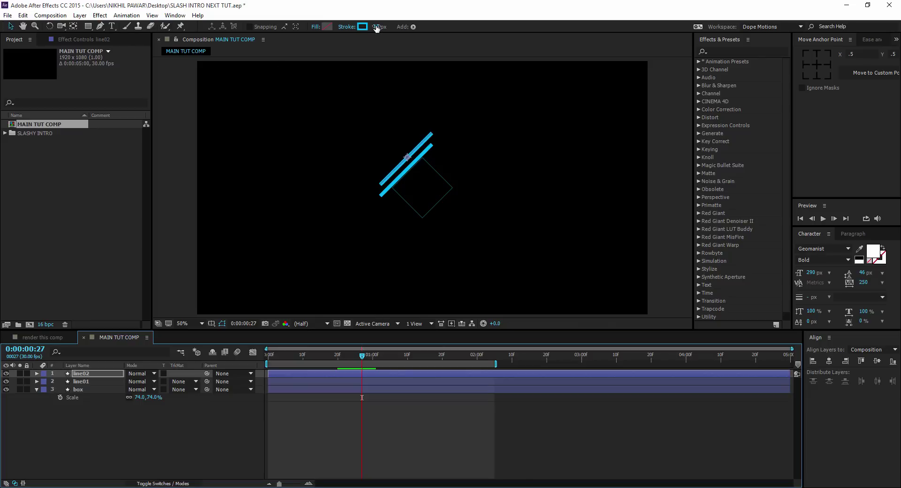
# Thin line02's stroke, trying 8 px and settling on 6 px
pyautogui.click(377, 27)
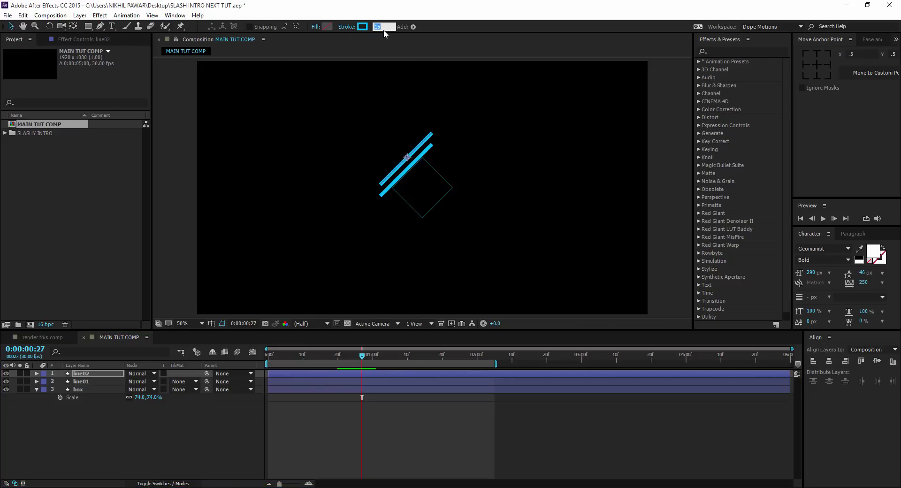
pyautogui.click(125, 432)
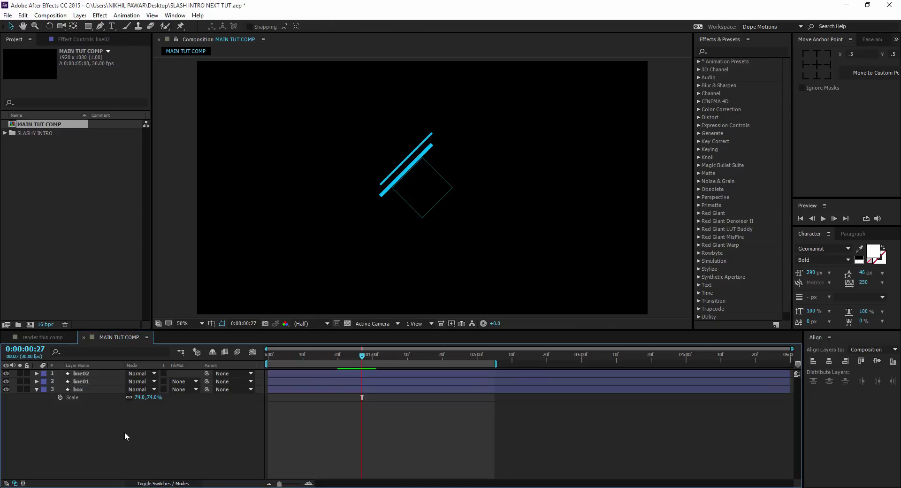
pyautogui.click(82, 373)
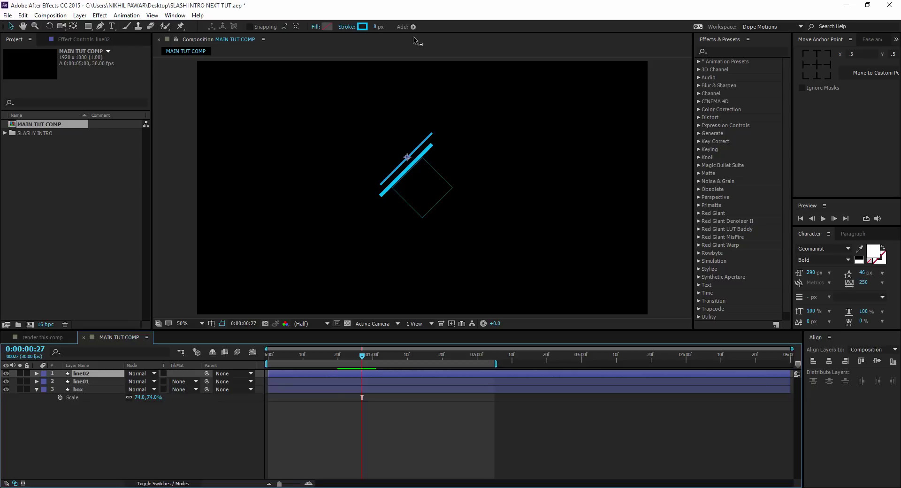
pyautogui.click(377, 27)
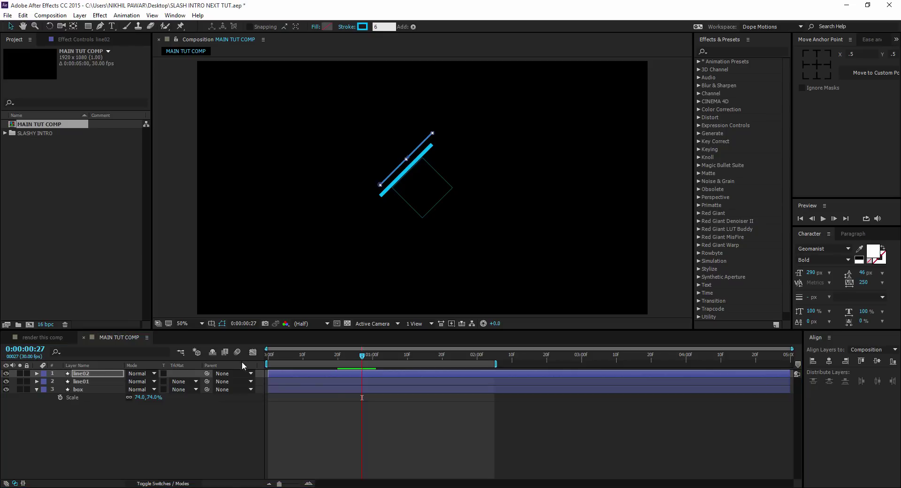
pyautogui.click(207, 420)
# Duplicate line02 and move the copy to the lower side of line01, just inside the box's upper-left edge
pyautogui.click(90, 373)
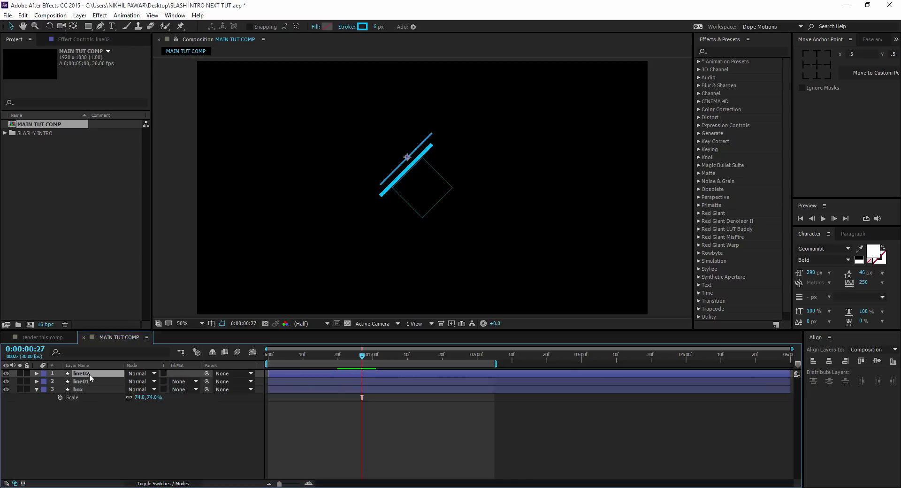
pyautogui.hotkey('ctrl', 'd')
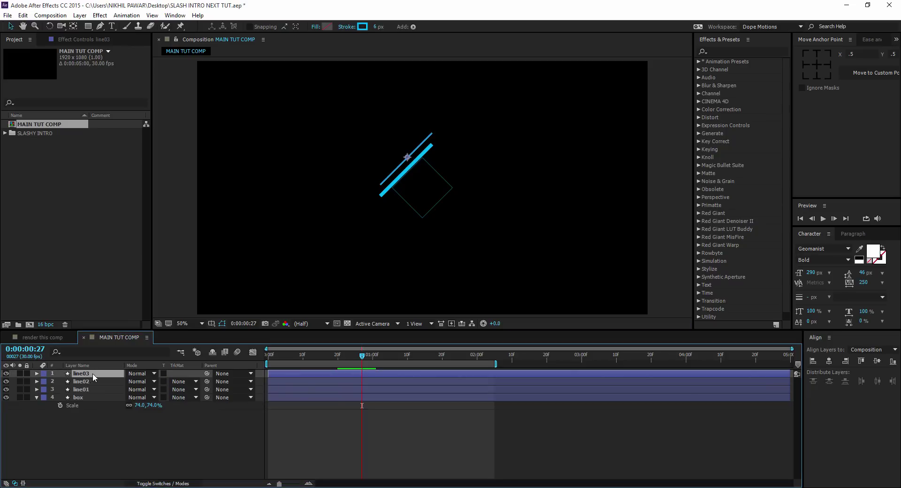
pyautogui.press('.')
pyautogui.press('.')
pyautogui.moveTo(393, 127); pyautogui.dragTo(388, 180)
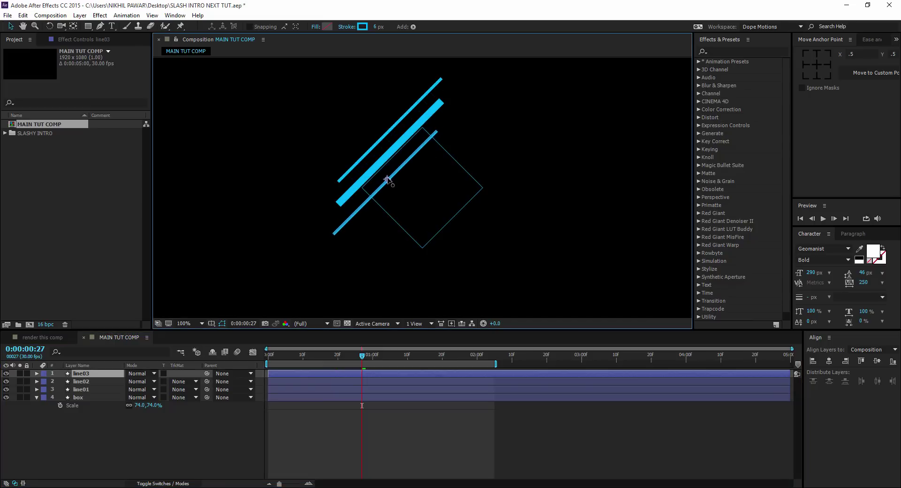
# Set line03's stroke width to 2 px and deselect the layer
pyautogui.click(378, 27)
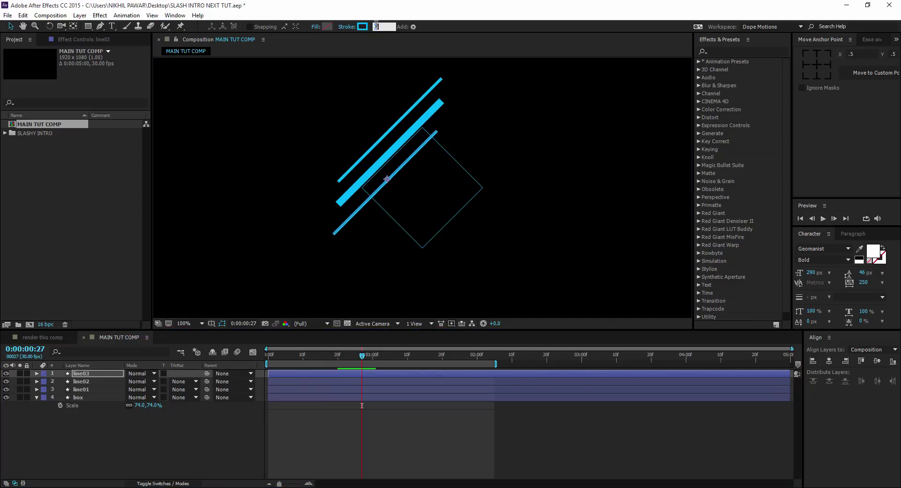
pyautogui.write('2')
pyautogui.click(109, 447)
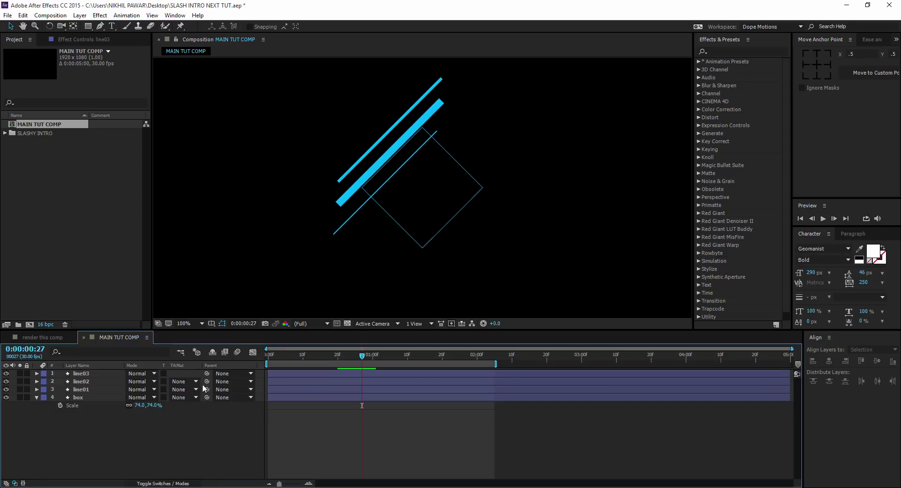
pyautogui.press(',')
pyautogui.press(',')
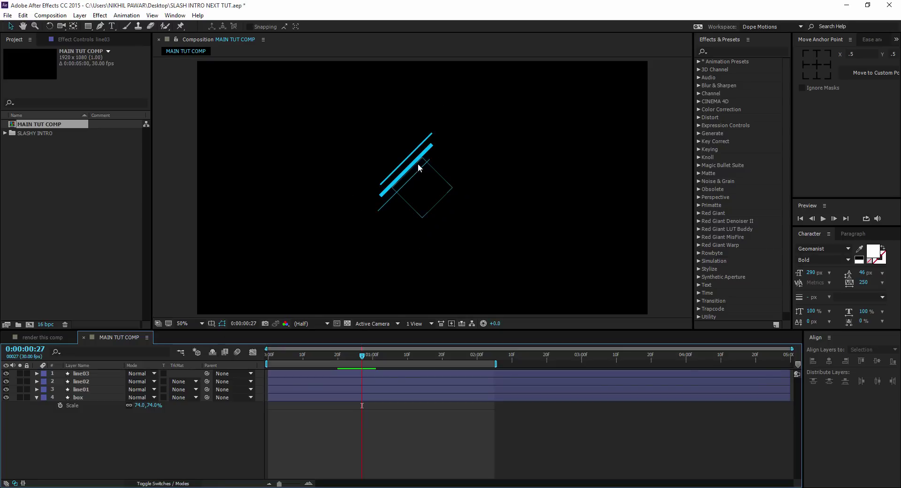
# Shift line02 slightly up and to the right along its own diagonal, then deselect it
pyautogui.click(81, 381)
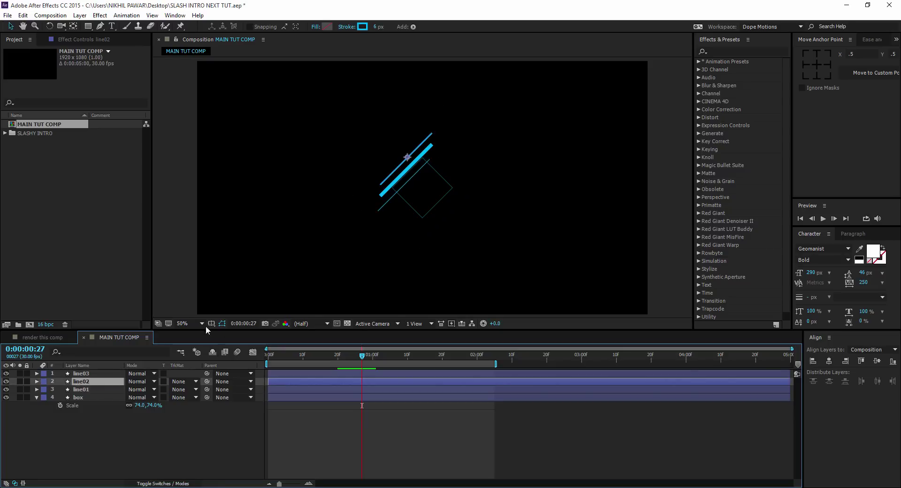
pyautogui.press('.')
pyautogui.press('.')
pyautogui.moveTo(392, 126); pyautogui.dragTo(398, 123)
pyautogui.click(169, 437)
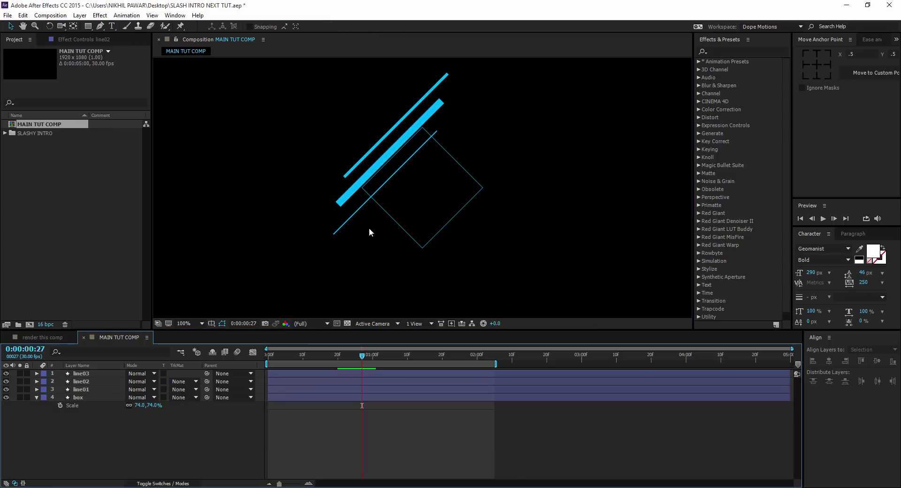
pyautogui.press(',')
pyautogui.press(',')
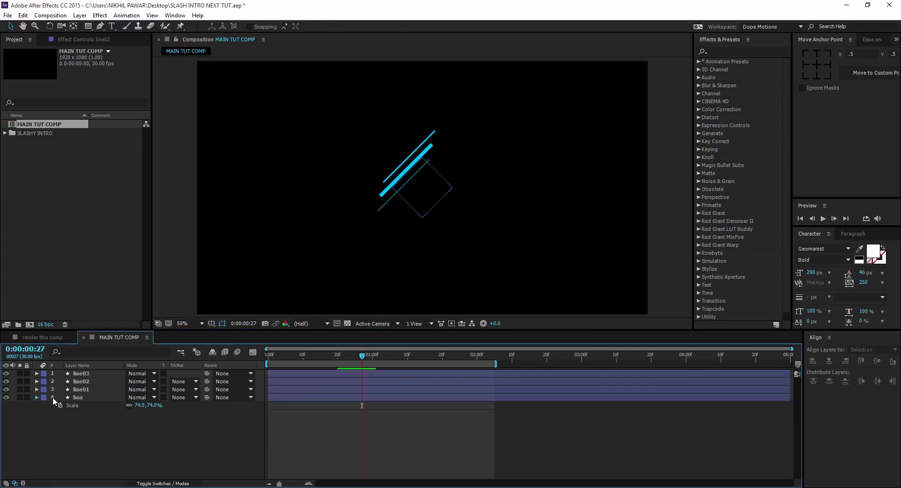
# Pre-compose line01, line02 and line03 into a new composition named MAIN LINES01
pyautogui.click(38, 397)
pyautogui.click(84, 388)
pyautogui.keyDown('shift'); pyautogui.click(89, 375); pyautogui.keyUp('shift')
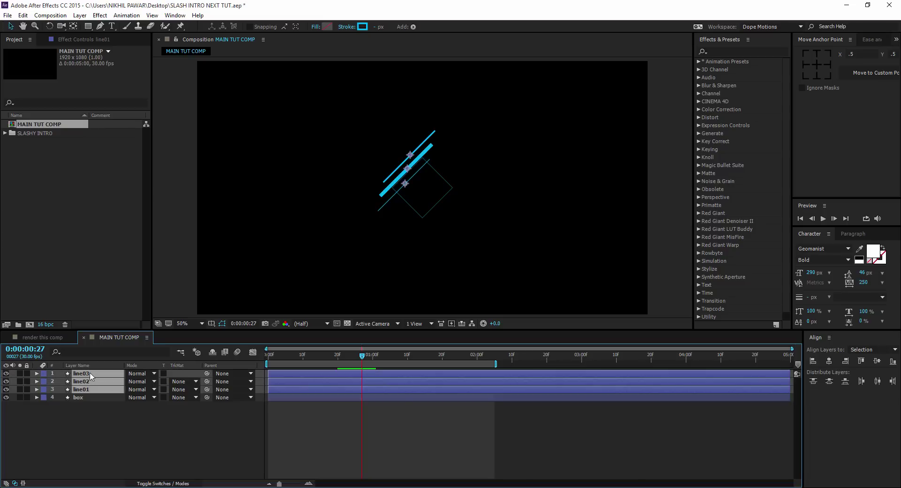
pyautogui.rightClick(90, 376)
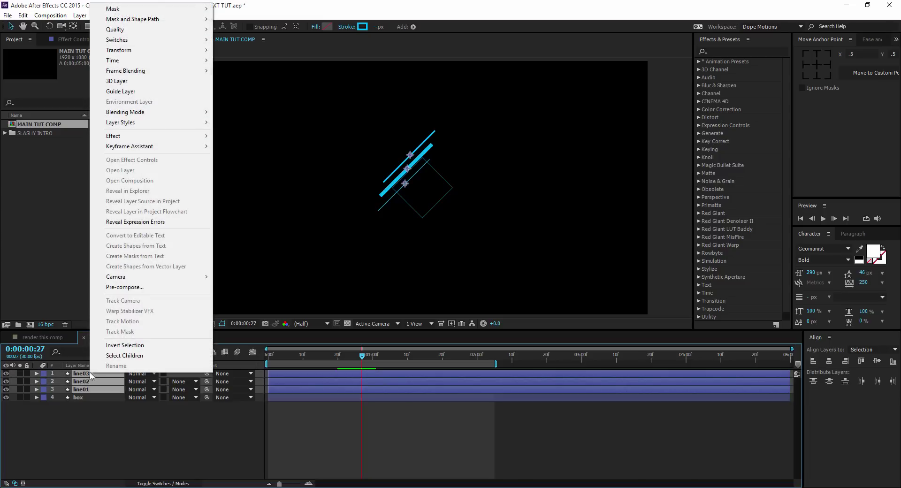
pyautogui.click(142, 290)
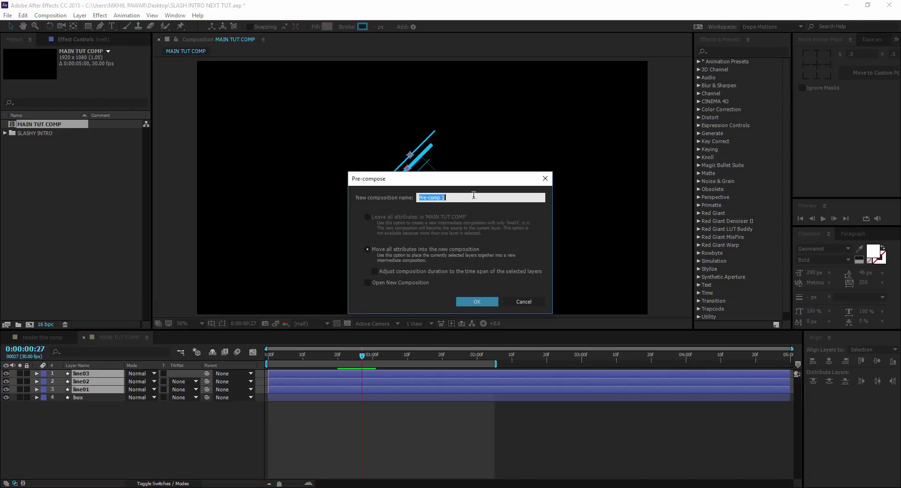
pyautogui.write('MAIN LINES01')
pyautogui.click(477, 302)
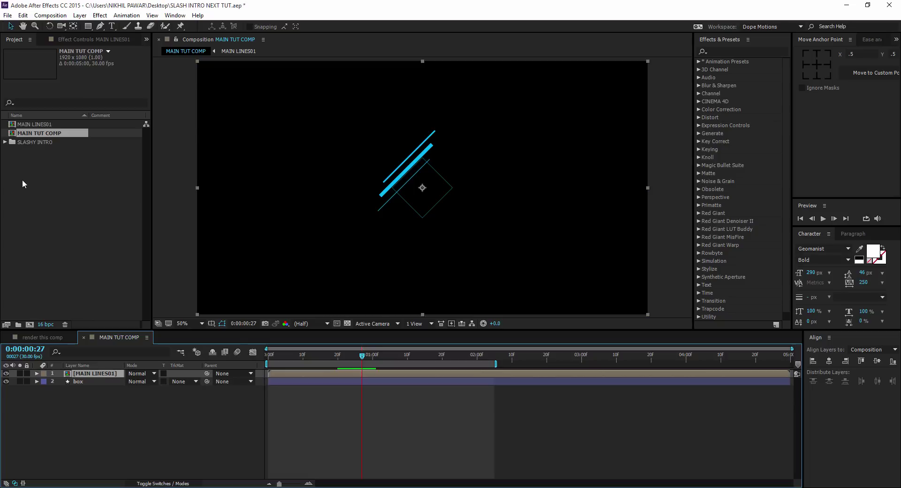
# Duplicate the MAIN LINES01 composition in the project and open the copy
pyautogui.click(33, 124)
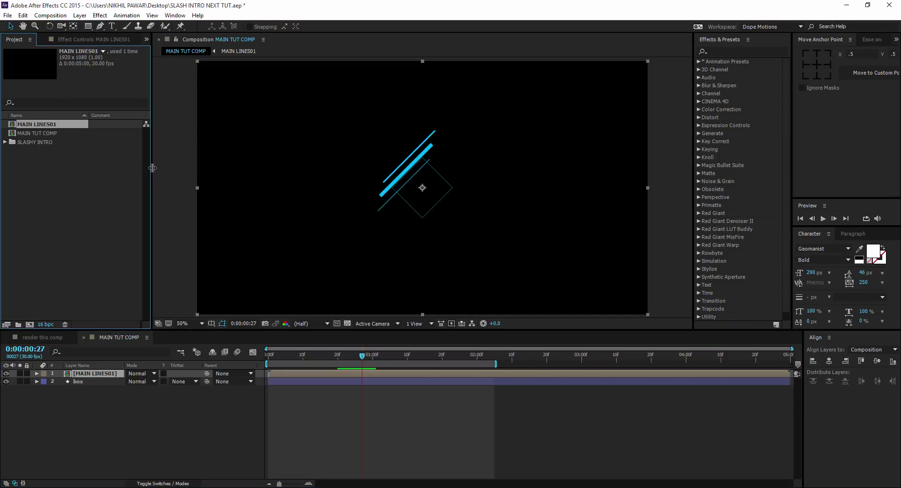
pyautogui.moveTo(150, 168); pyautogui.dragTo(173, 168)
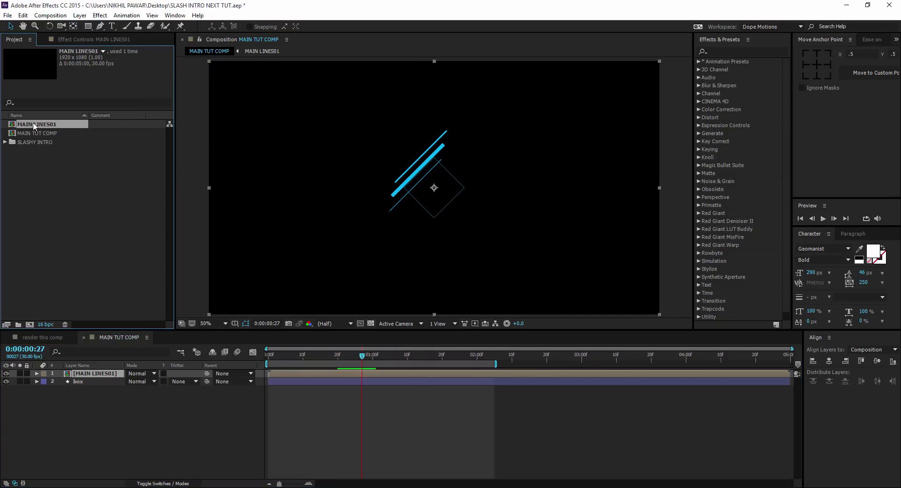
pyautogui.hotkey('ctrl', 'd')
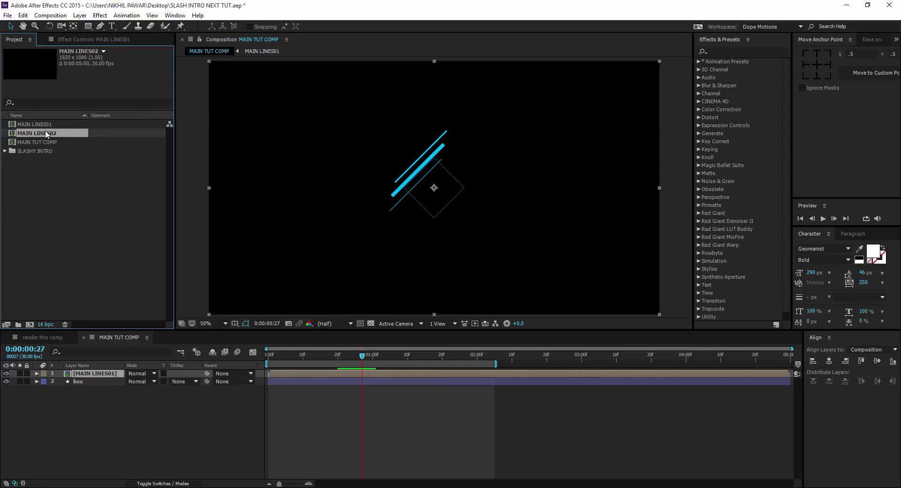
pyautogui.doubleClick(47, 133)
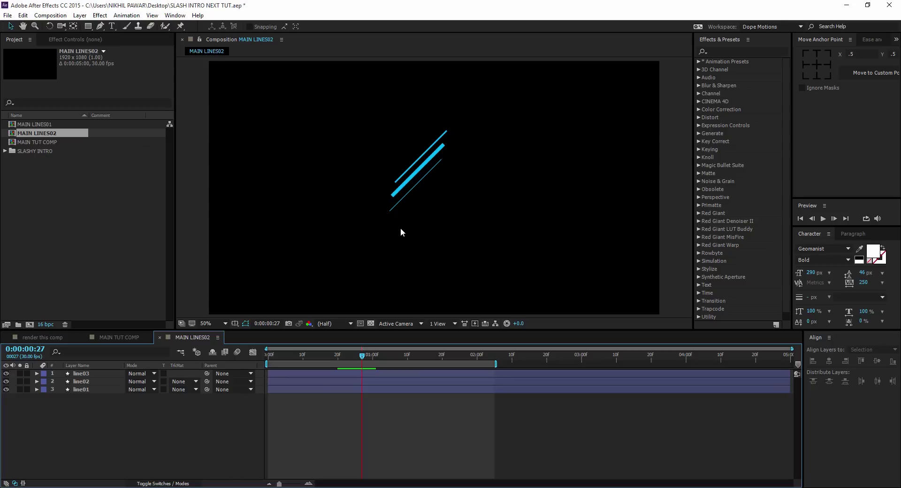
# Move line03 into the gap between line01 and line02, with its lower end extending past both
pyautogui.scroll(2, 400, 227)
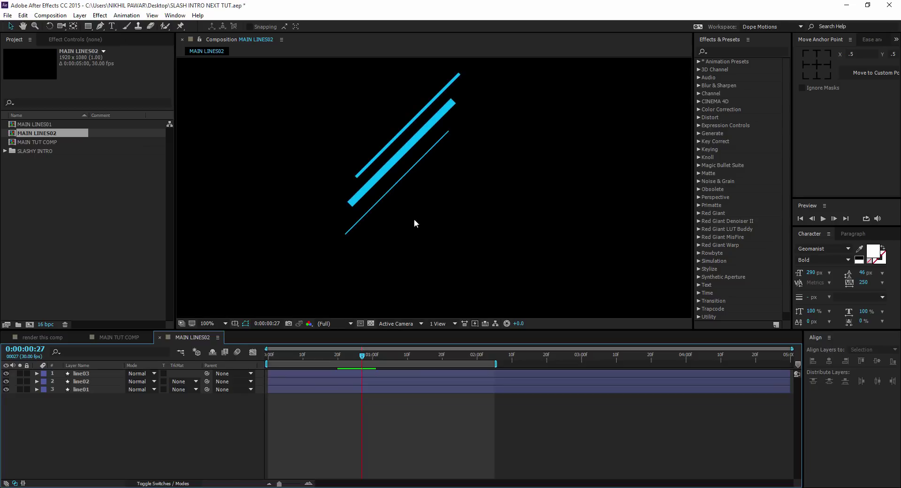
pyautogui.click(79, 374)
pyautogui.moveTo(383, 210); pyautogui.dragTo(359, 201)
# Shift line01 slightly down and right away from line03, and move line02 further up and right
pyautogui.click(94, 388)
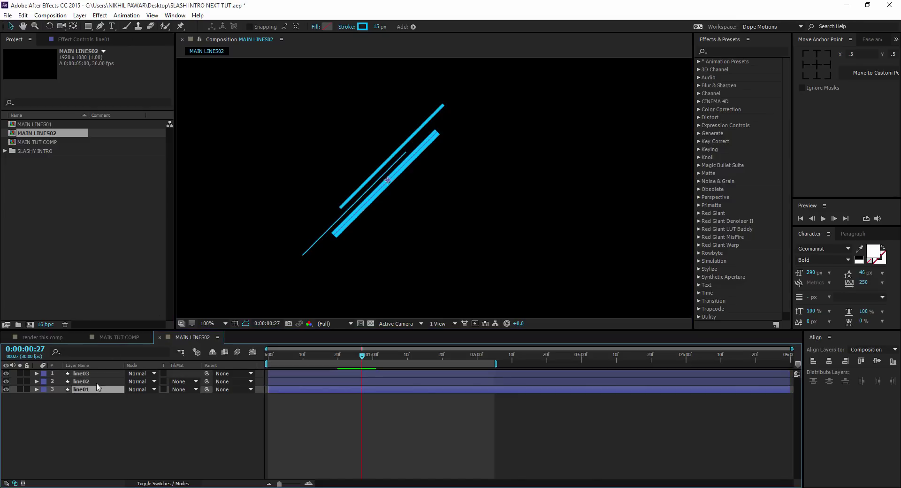
pyautogui.moveTo(388, 181); pyautogui.dragTo(393, 187)
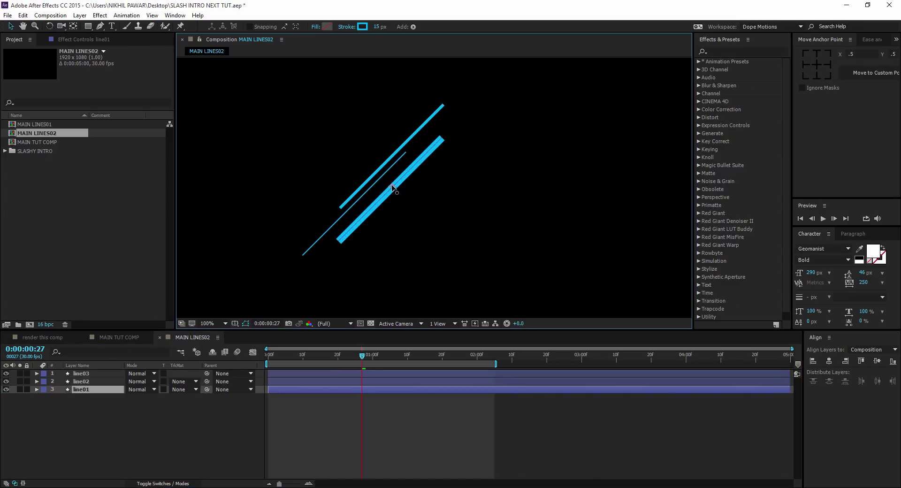
pyautogui.click(105, 390)
pyautogui.press('Return')
pyautogui.click(100, 381)
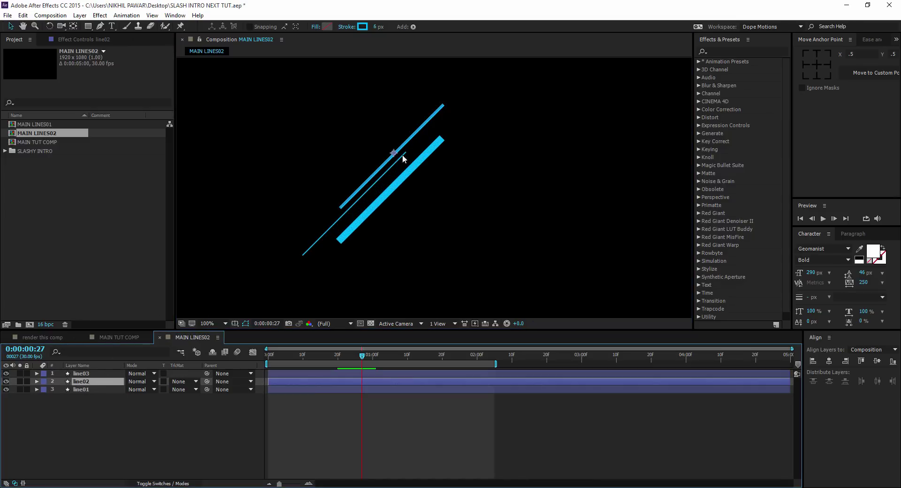
pyautogui.moveTo(395, 151); pyautogui.dragTo(405, 131)
# Add MAIN LINES02 to MAIN TUT COMP beneath MAIN LINES01 and move it up and right, above the first line group
pyautogui.click(50, 335)
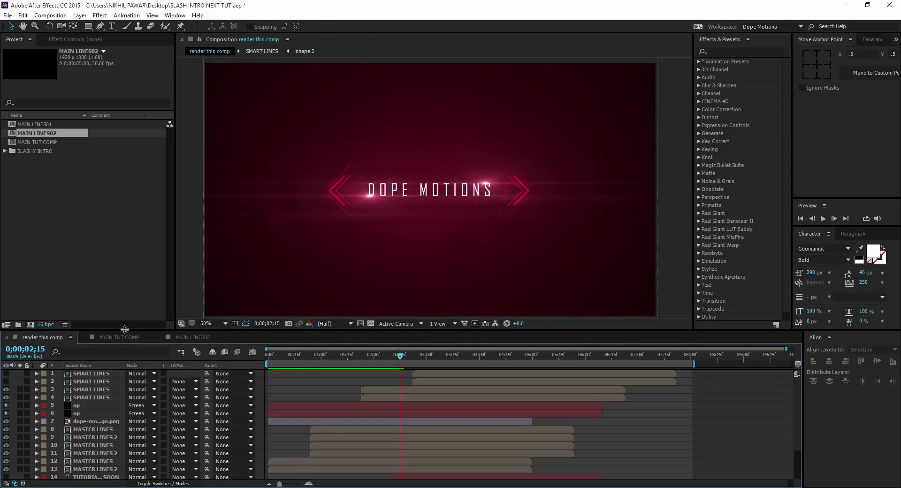
pyautogui.click(119, 337)
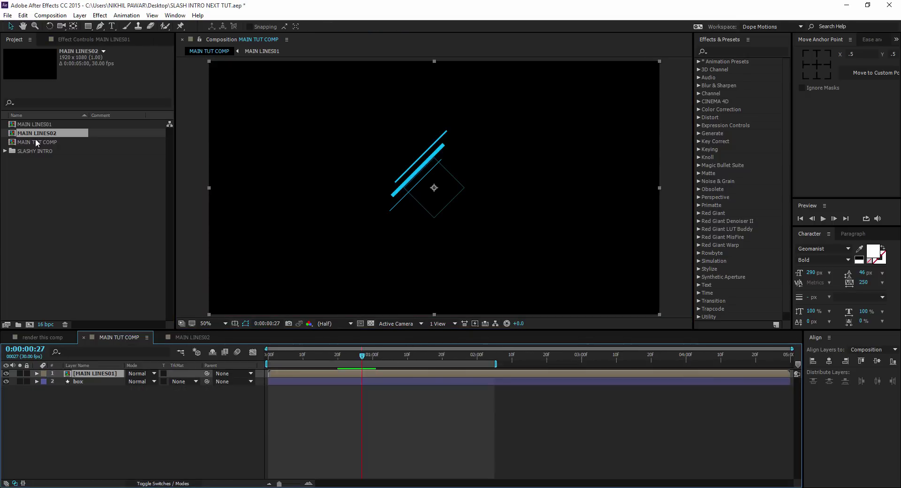
pyautogui.click(29, 124)
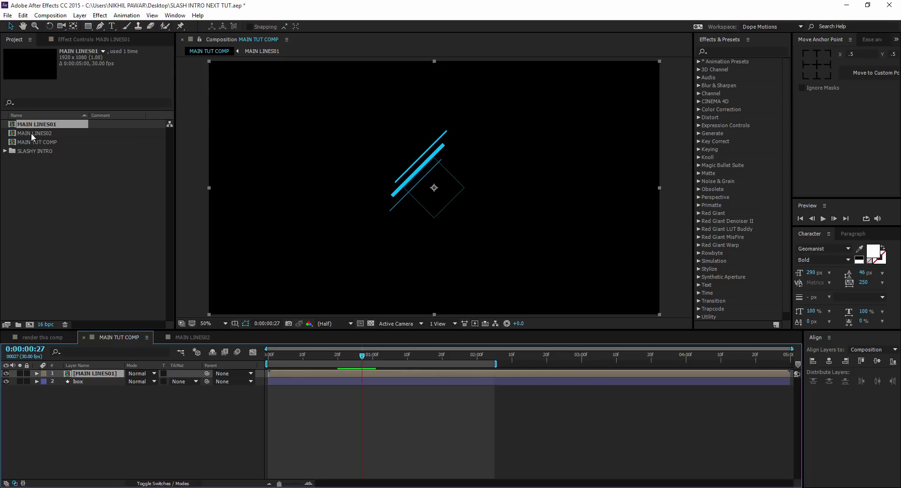
pyautogui.moveTo(31, 133); pyautogui.dragTo(114, 379)
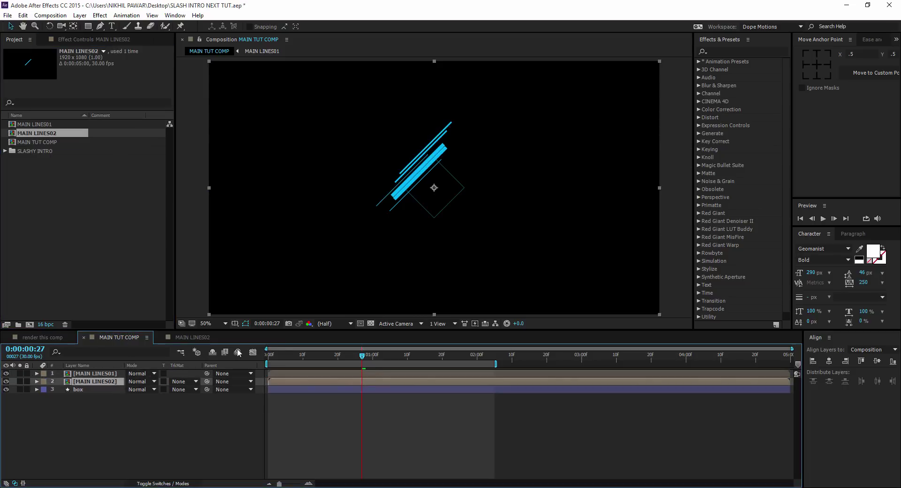
pyautogui.moveTo(417, 179); pyautogui.dragTo(438, 118)
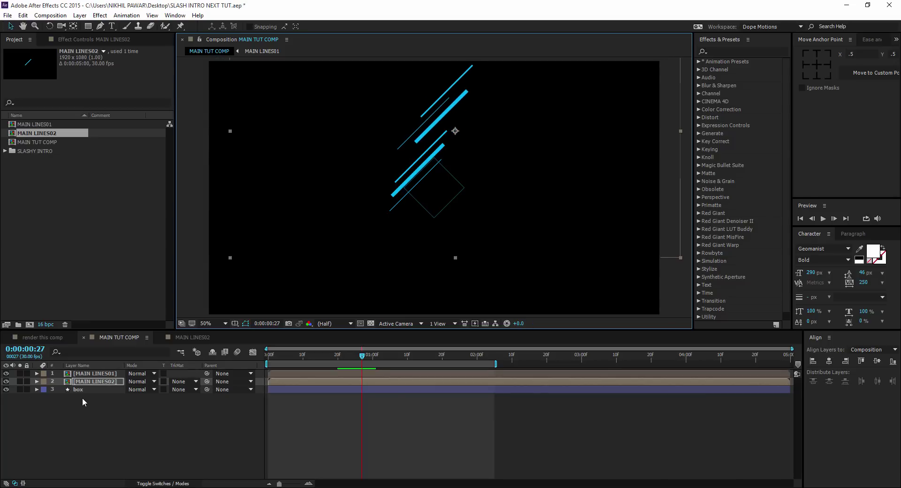
# Reduce the scale of MAIN LINES02, trying 85% and settling on 80%
pyautogui.press('s')
pyautogui.click(154, 389)
pyautogui.write('85')
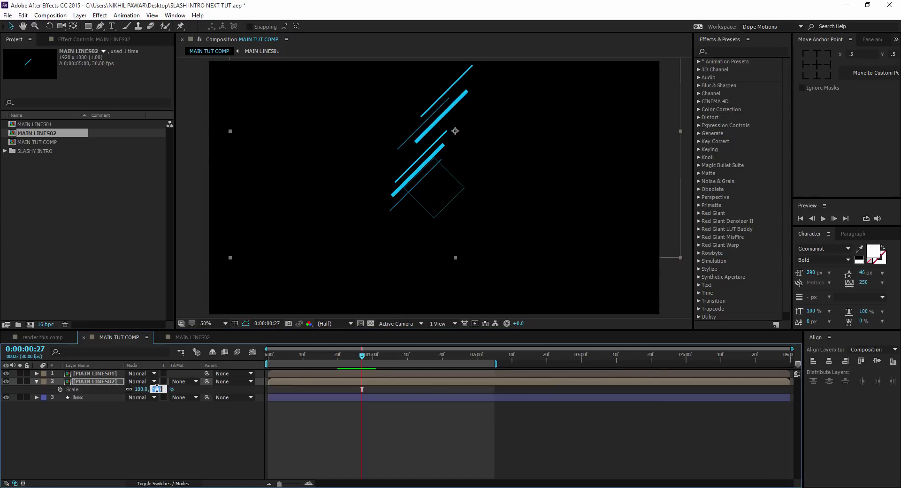
pyautogui.click(144, 422)
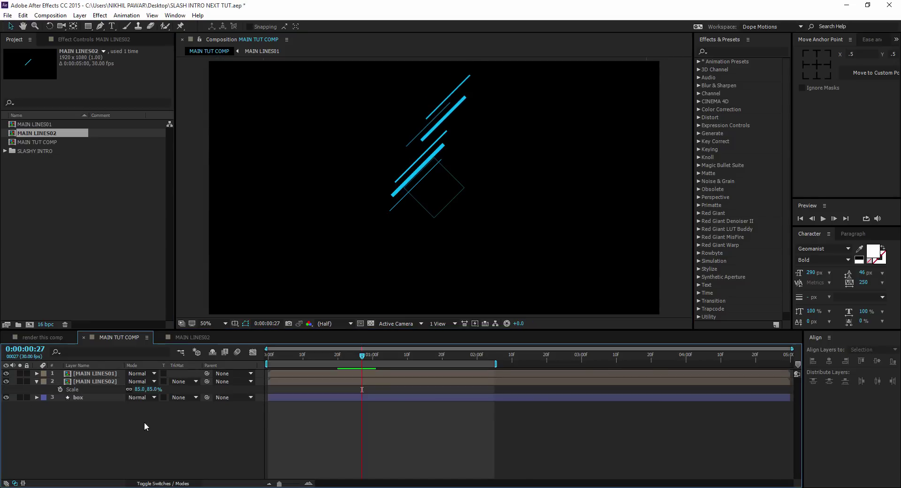
pyautogui.click(153, 390)
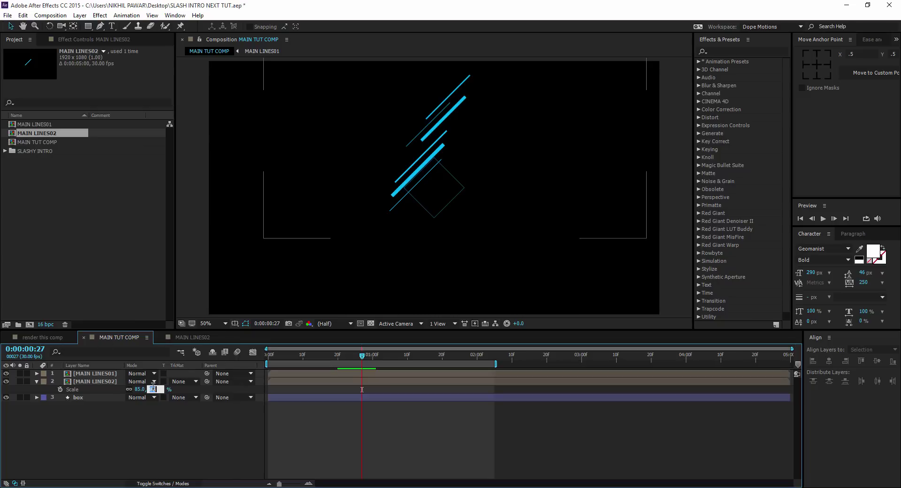
pyautogui.click(141, 429)
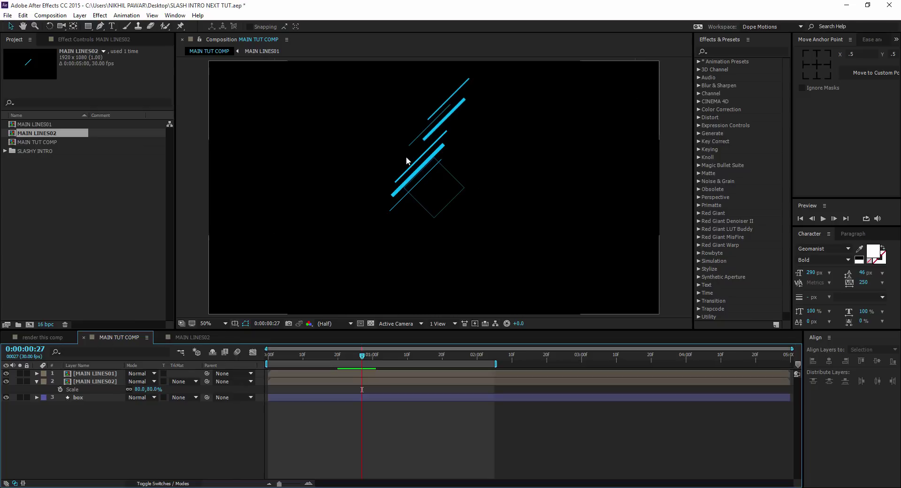
# Set the scale of the MAIN LINES01 layer to 85%
pyautogui.click(89, 374)
pyautogui.press('s')
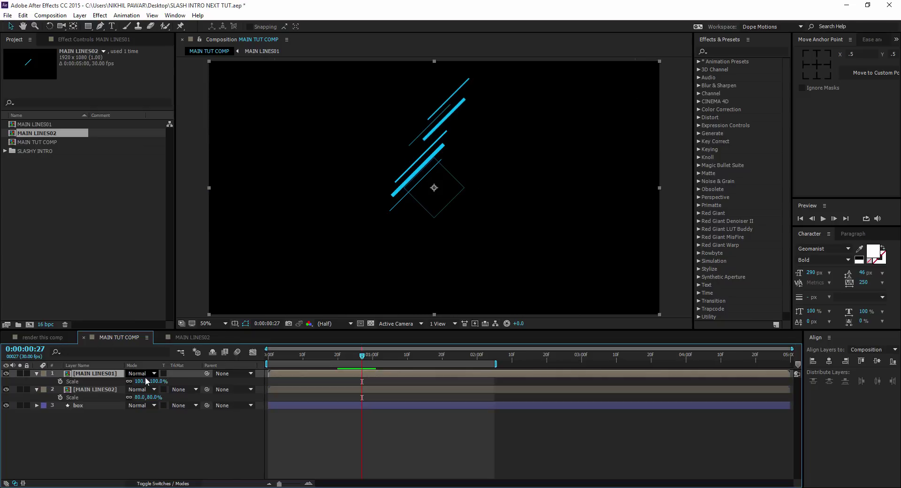
pyautogui.click(156, 381)
pyautogui.write('85')
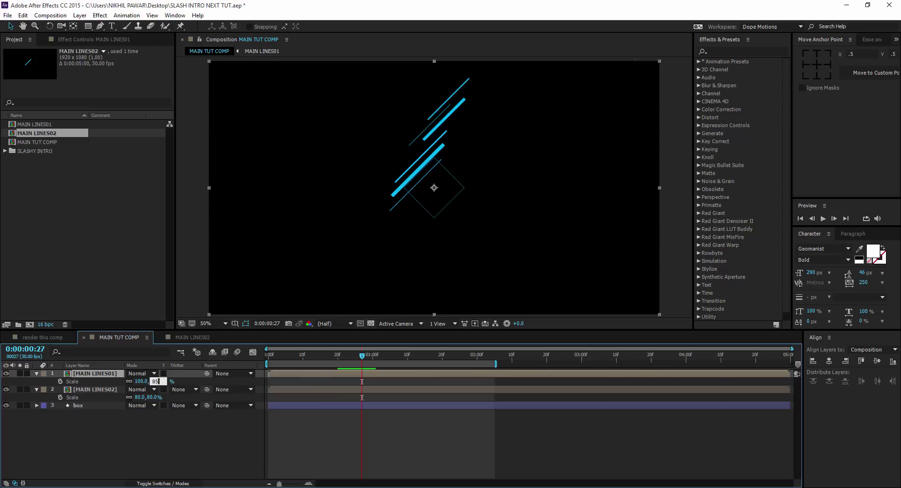
pyautogui.click(131, 431)
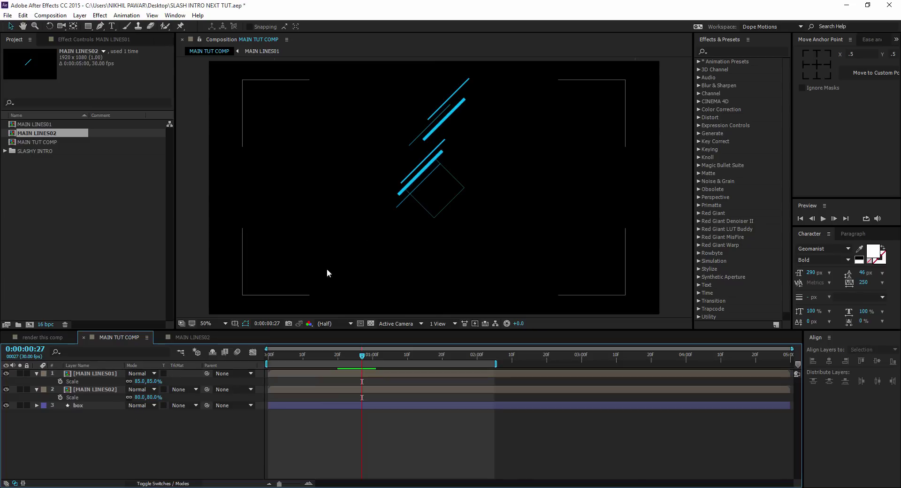
# Duplicate the MAIN LINES02 composition in the project and open the copy
pyautogui.click(36, 134)
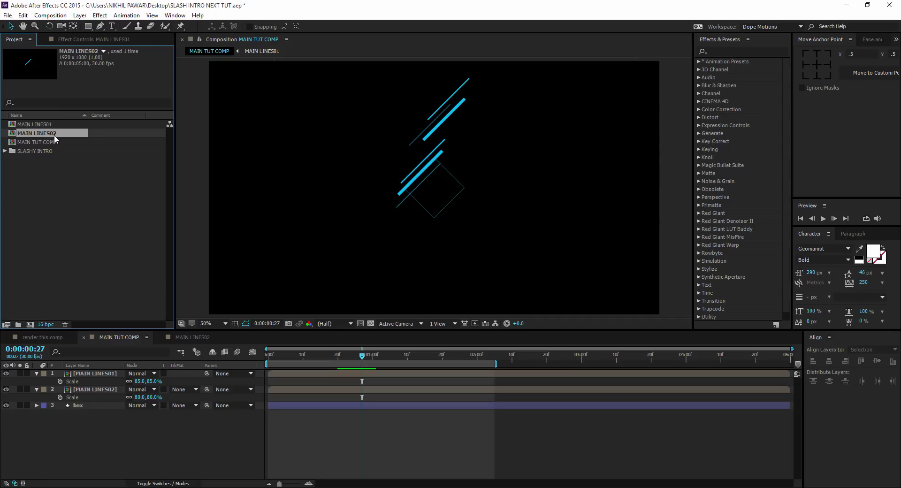
pyautogui.hotkey('ctrl', 'd')
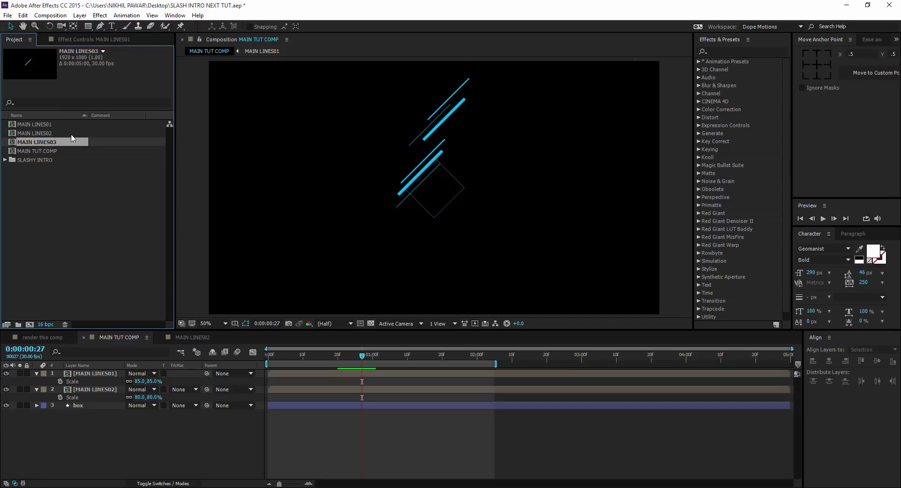
pyautogui.doubleClick(31, 142)
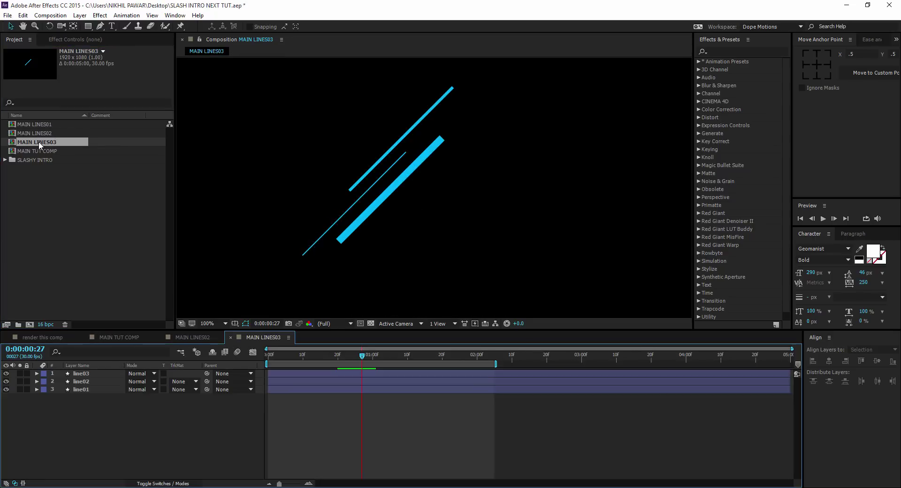
# In MAIN LINES03, move line03 to the lower-right side of line01 and line02 down-left, close to line01's upper-left side
pyautogui.click(94, 373)
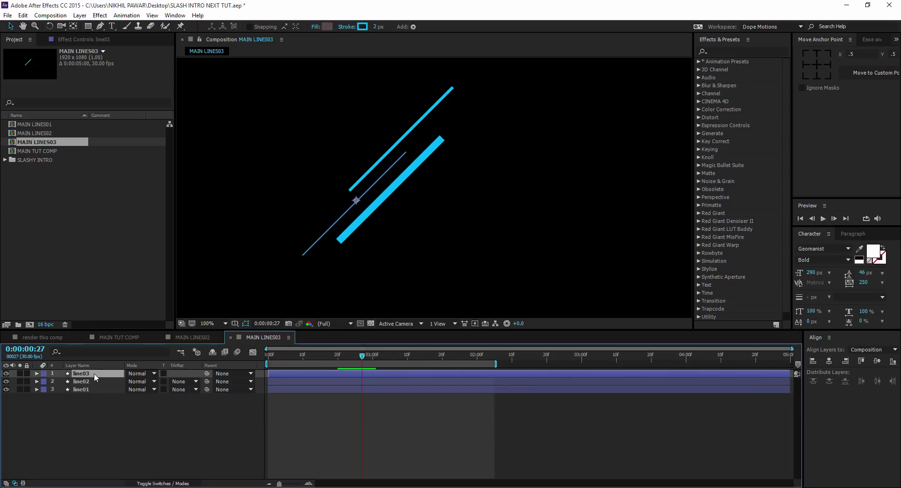
pyautogui.moveTo(361, 199)
pyautogui.mouseDown()
pyautogui.moveTo(434, 185)
pyautogui.moveTo(438, 164)
pyautogui.mouseUp()
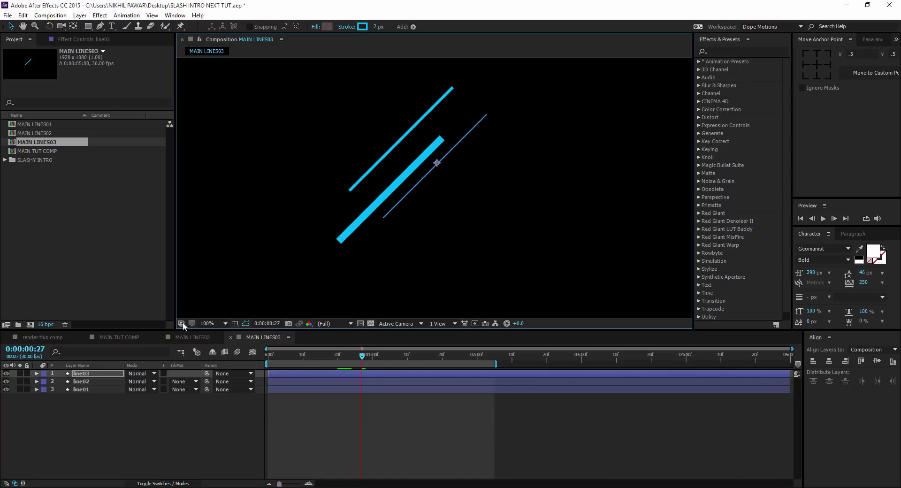
pyautogui.click(85, 389)
pyautogui.click(90, 381)
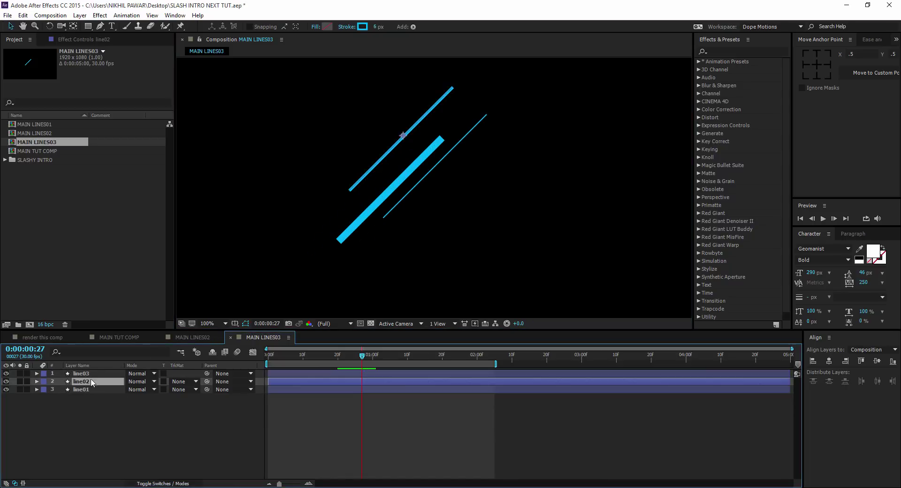
pyautogui.click(96, 373)
pyautogui.click(96, 381)
pyautogui.moveTo(396, 145); pyautogui.dragTo(344, 216)
# Add the MAIN LINES03 composition to MAIN TUT COMP between the MAIN LINES02 and box layers
pyautogui.click(119, 337)
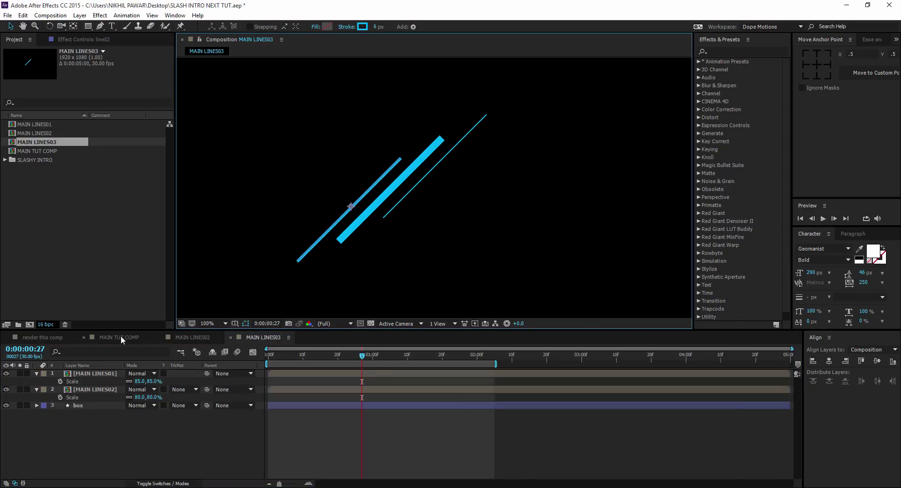
pyautogui.moveTo(47, 140); pyautogui.dragTo(100, 395)
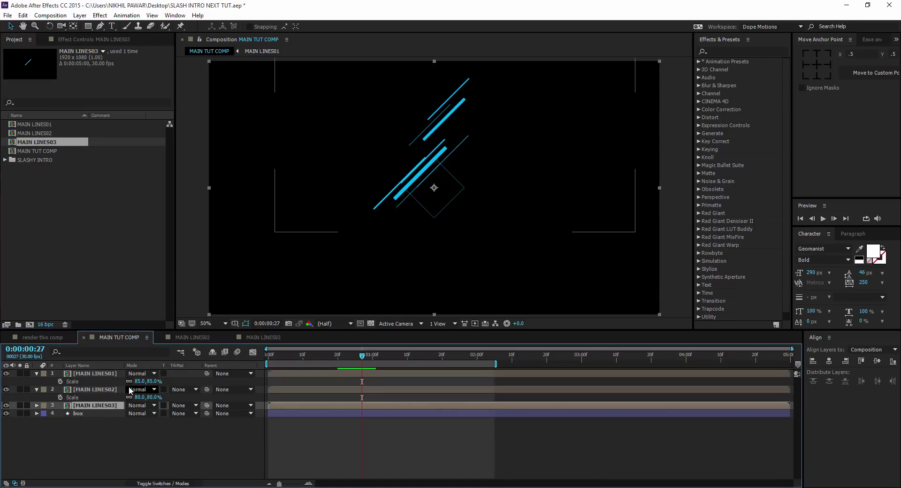
# Set the scale of the MAIN LINES03 layer to 40%
pyautogui.press('s')
pyautogui.click(158, 413)
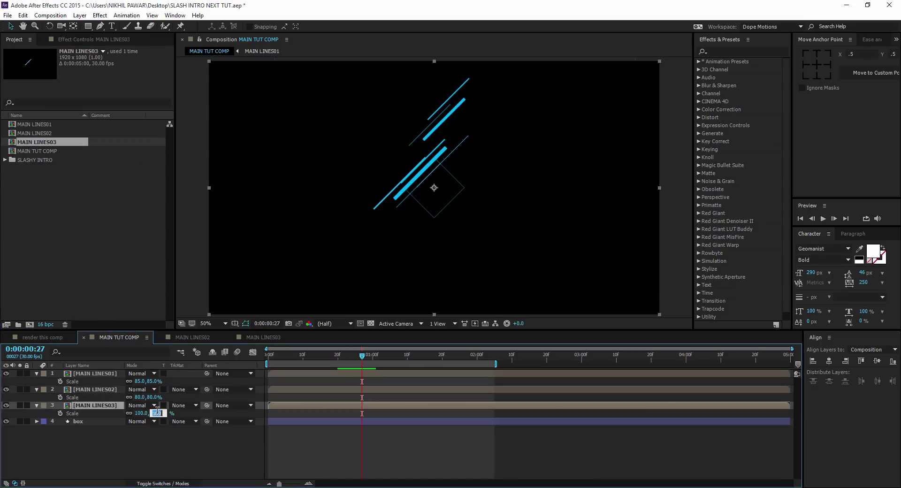
pyautogui.write('40')
pyautogui.press('Return')
pyautogui.click(149, 452)
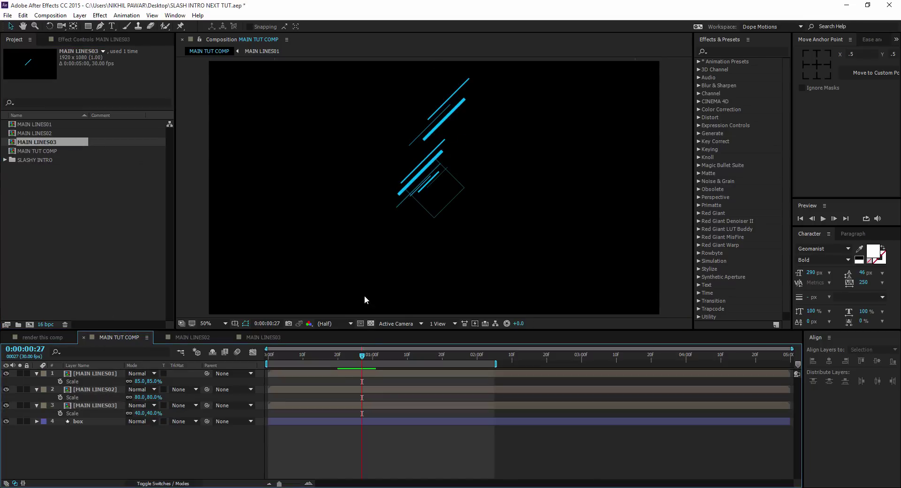
# Move the MAIN LINES03 layer up and right so its lines sit beside the right side of the upper line group
pyautogui.press("'")
pyautogui.press("'")
pyautogui.moveTo(409, 209); pyautogui.dragTo(484, 125)
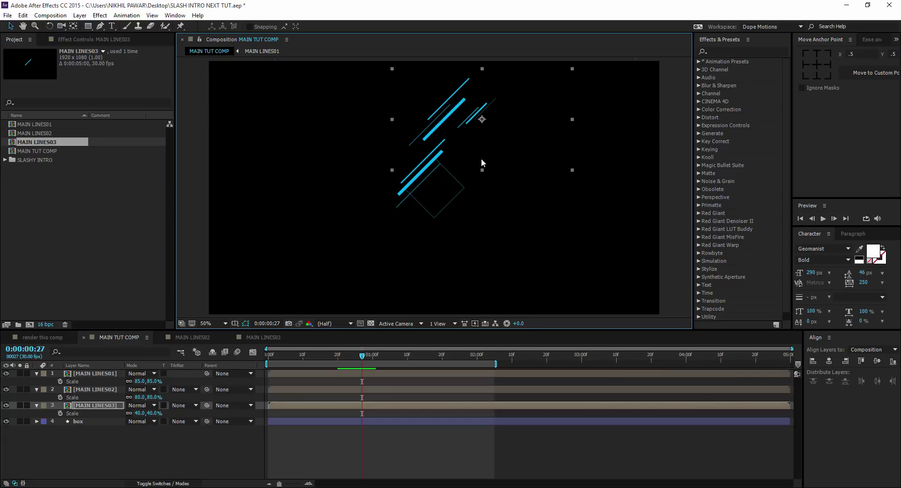
pyautogui.moveTo(497, 117); pyautogui.dragTo(502, 114)
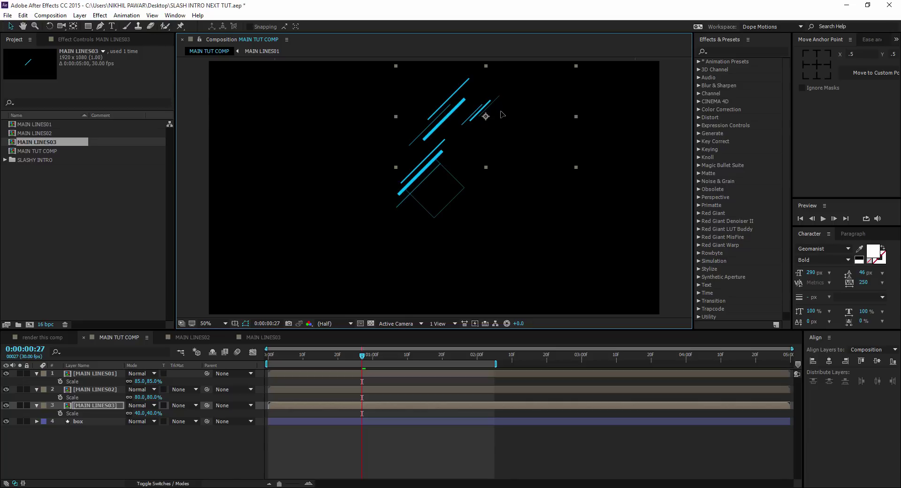
# Duplicate the MAIN LINES03 layer and set the copy's scale to 20%
pyautogui.click(53, 140)
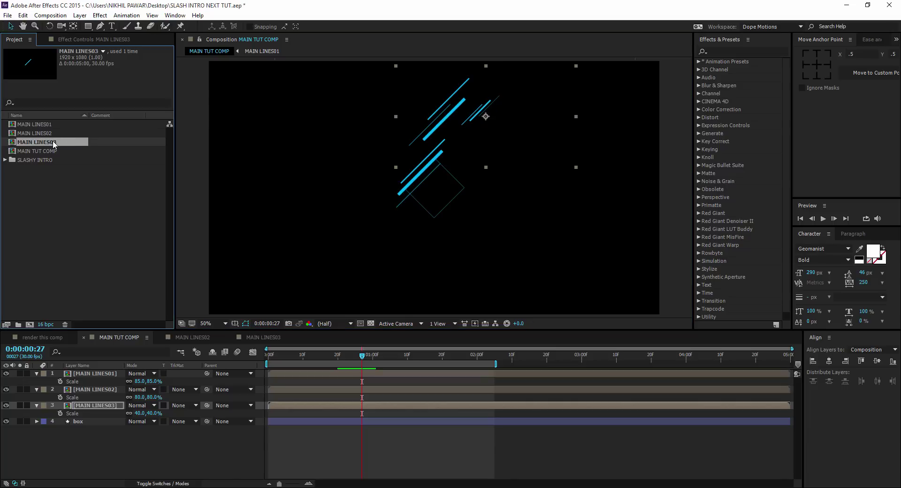
pyautogui.click(103, 406)
pyautogui.hotkey('ctrl', 'd')
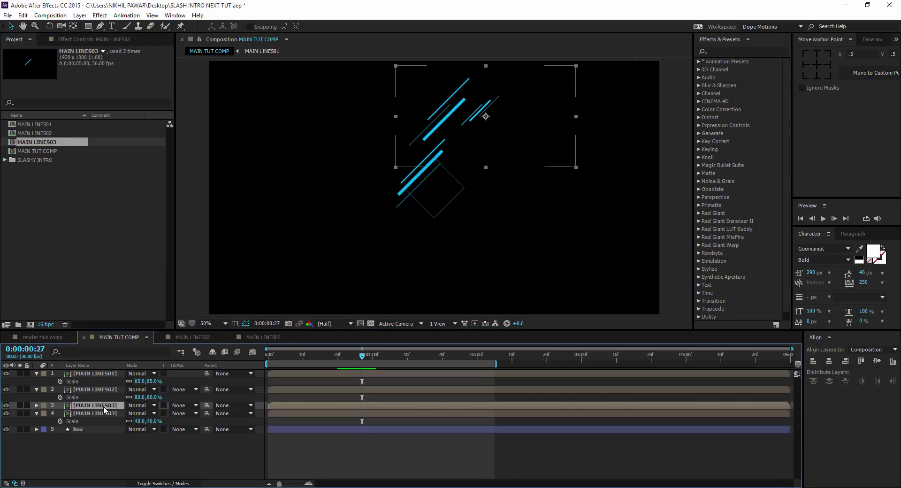
pyautogui.press('s')
pyautogui.click(153, 413)
pyautogui.write('20')
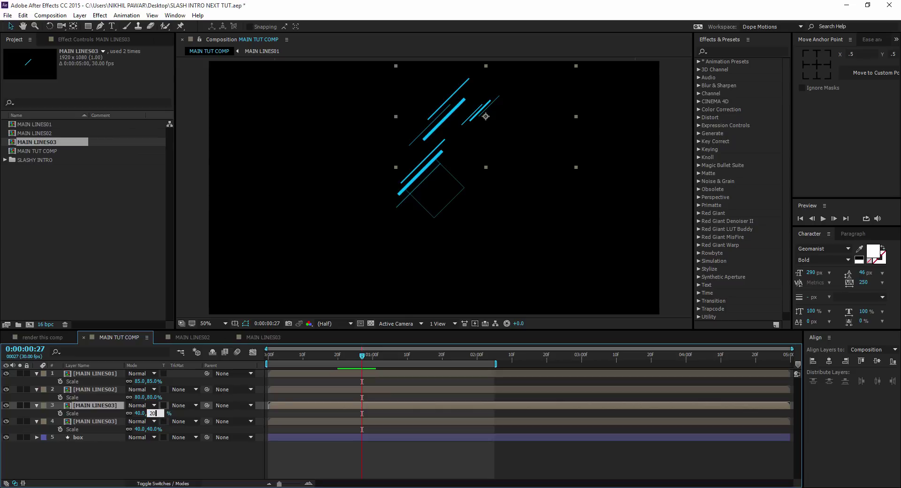
pyautogui.press('Return')
pyautogui.click(142, 451)
# Move the smaller MAIN LINES03 copy to the upper-left side of the lower line group
pyautogui.click(86, 404)
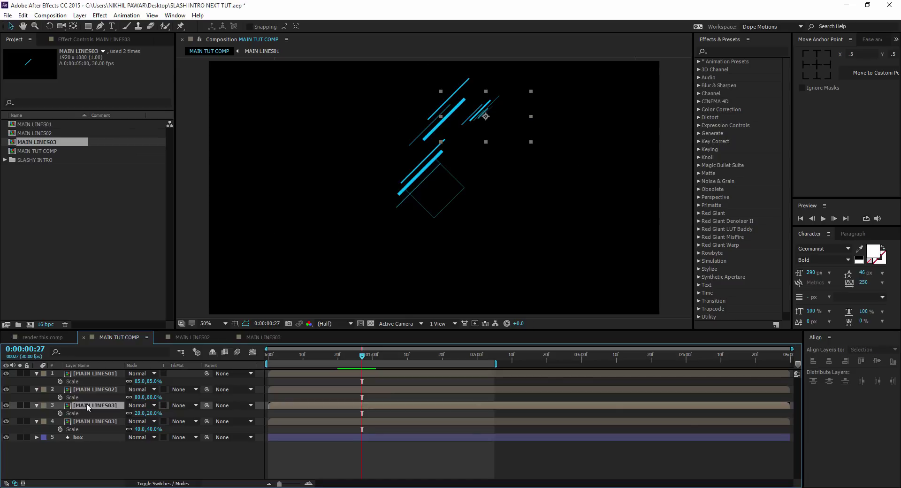
pyautogui.moveTo(474, 130); pyautogui.dragTo(441, 140)
pyautogui.moveTo(395, 164); pyautogui.dragTo(410, 167)
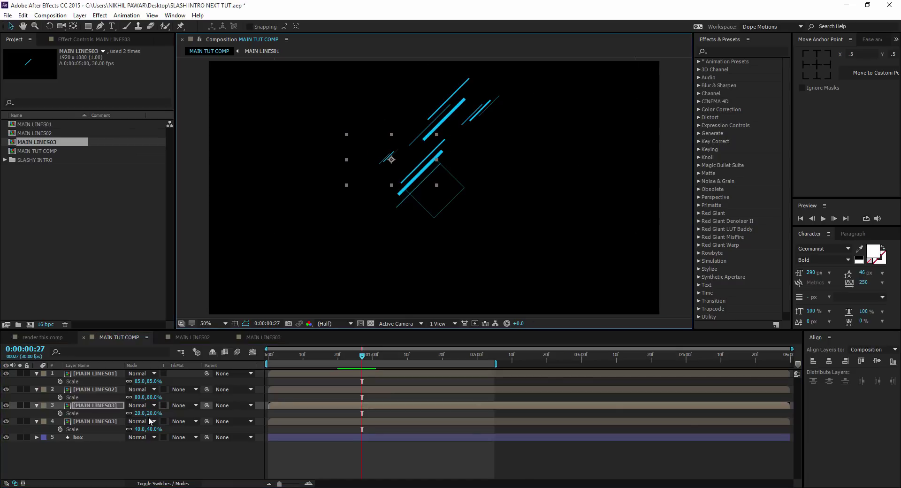
# Set the scale of the smaller MAIN LINES03 copy to 25% and scrub the current time to 0:00:01:02
pyautogui.click(141, 413)
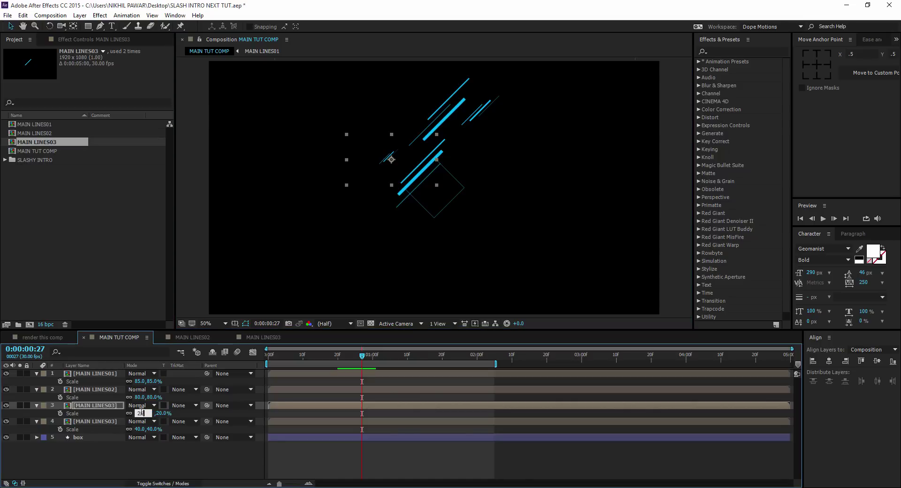
pyautogui.click(150, 451)
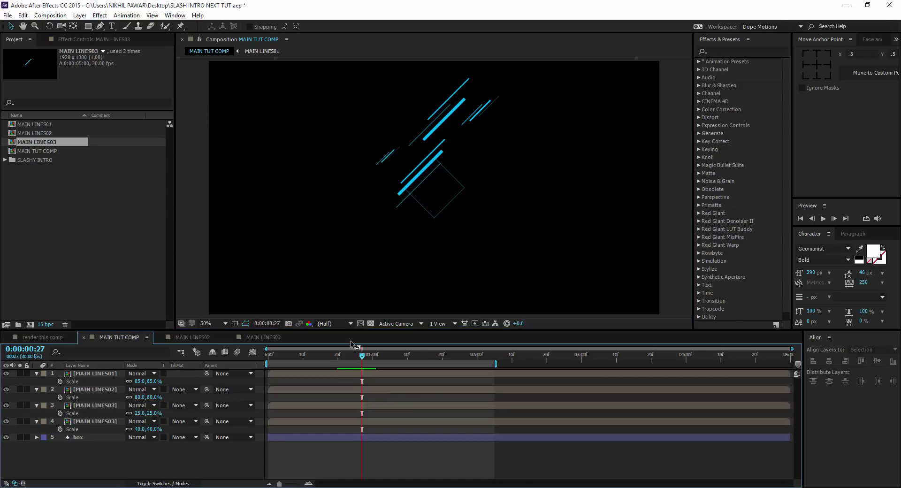
pyautogui.moveTo(323, 357); pyautogui.dragTo(381, 357)
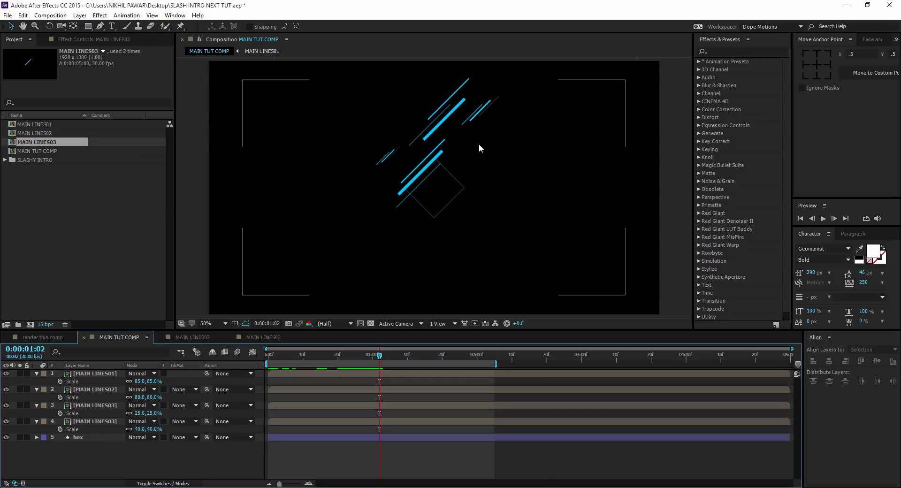
# Pre-compose all four MAIN LINES layers into a composition named MASTER LINE01, moving all attributes into it, and re-enable the preview refresh
pyautogui.click(88, 422)
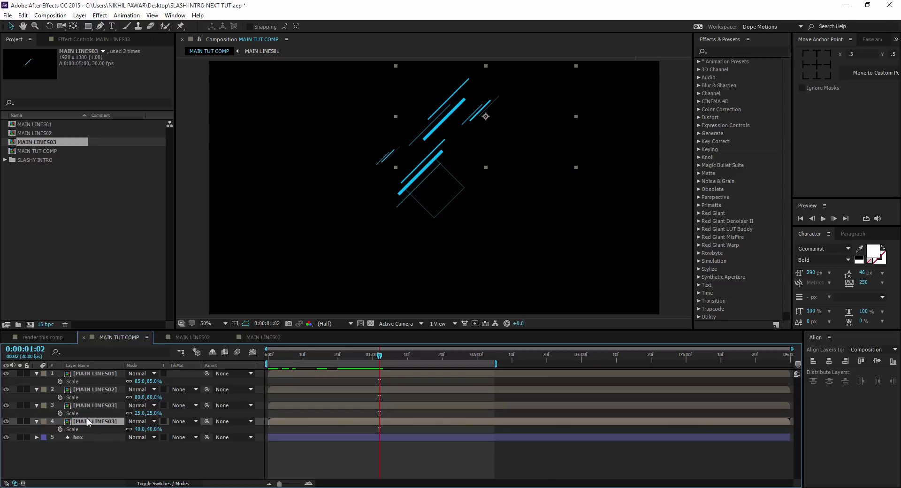
pyautogui.keyDown('shift'); pyautogui.click(99, 374); pyautogui.keyUp('shift')
pyautogui.rightClick(98, 374)
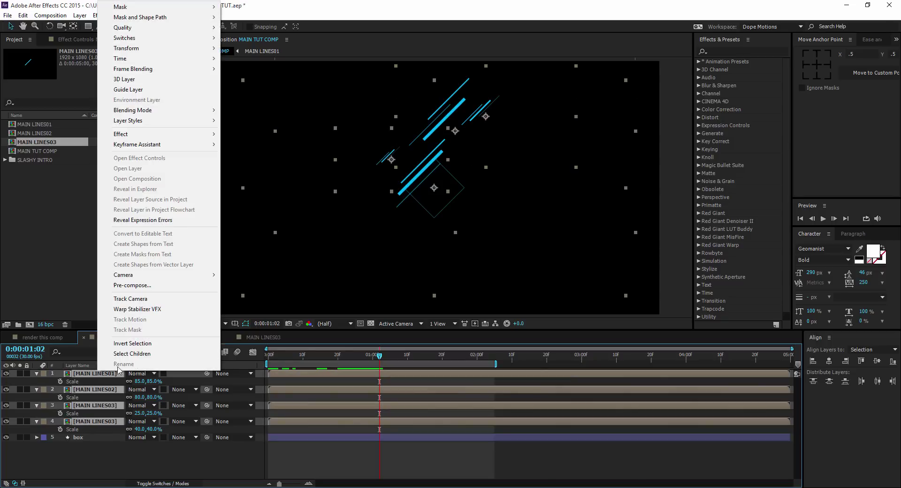
pyautogui.click(134, 285)
pyautogui.write('MASTER LINE01')
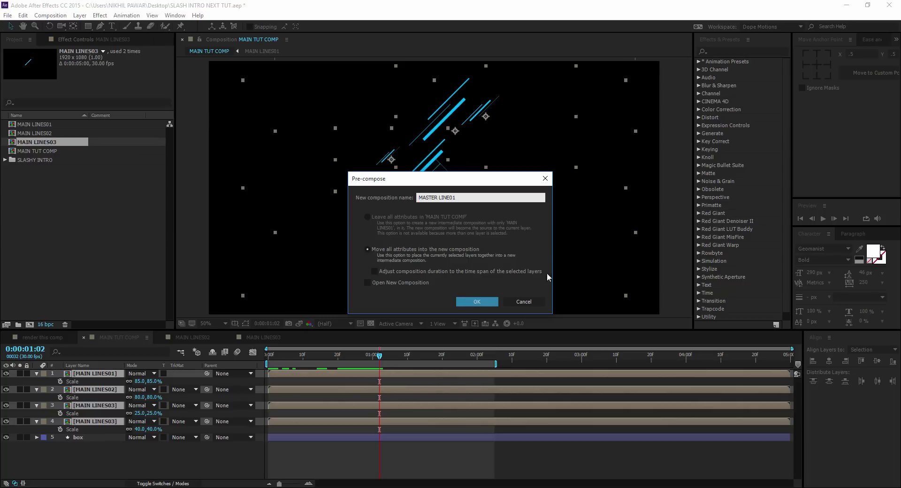
pyautogui.click(493, 301)
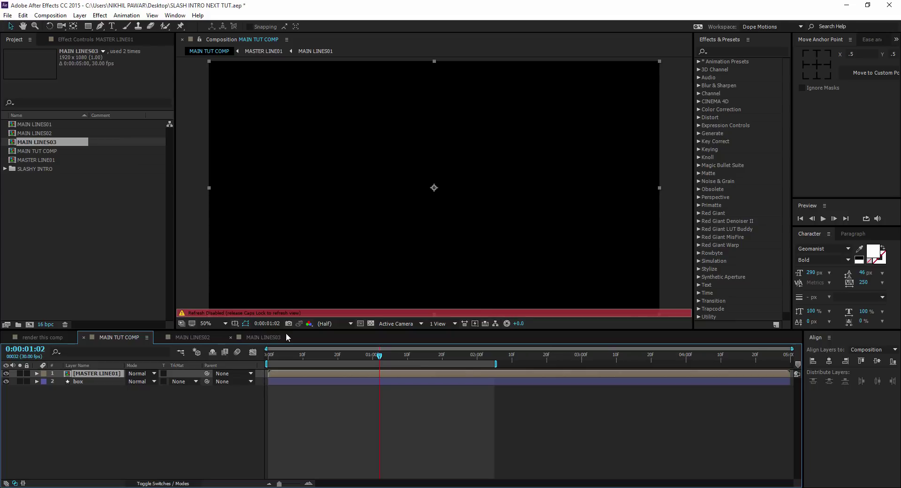
pyautogui.press('capslock')
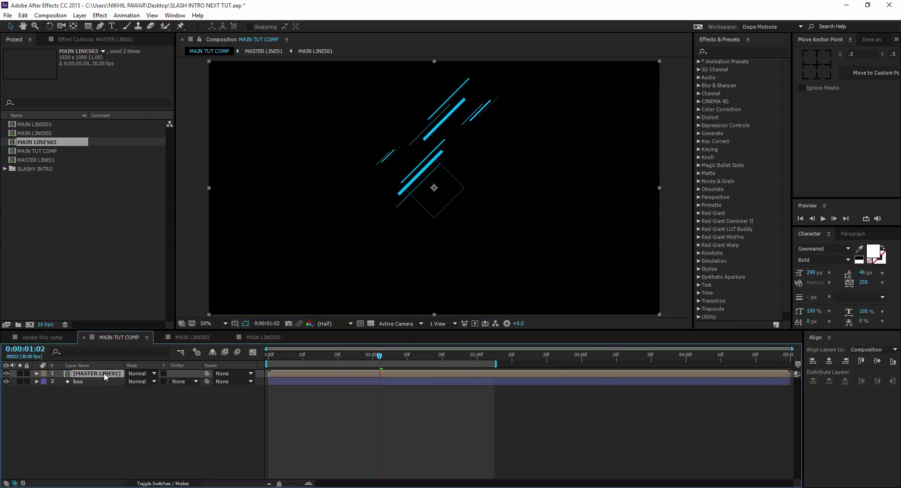
# Duplicate the MASTER LINE01 layer and move the copy straight down so its lines continue below the original group
pyautogui.click(49, 141)
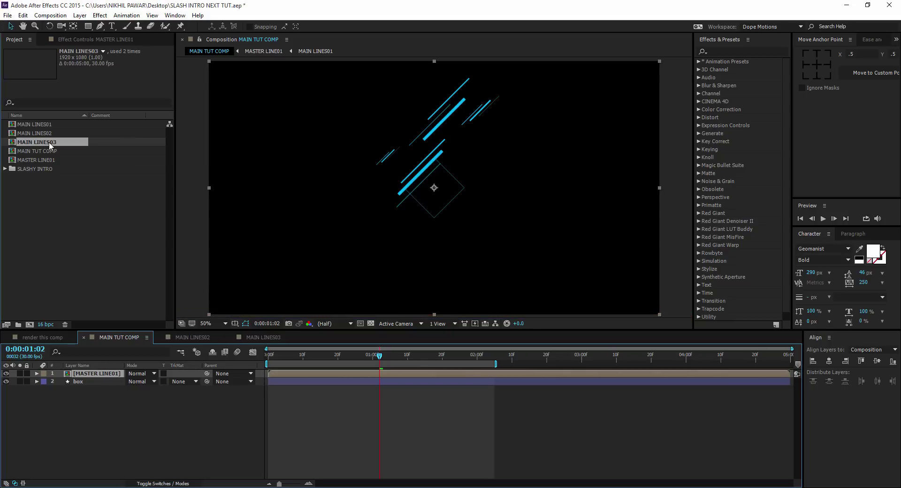
pyautogui.click(108, 376)
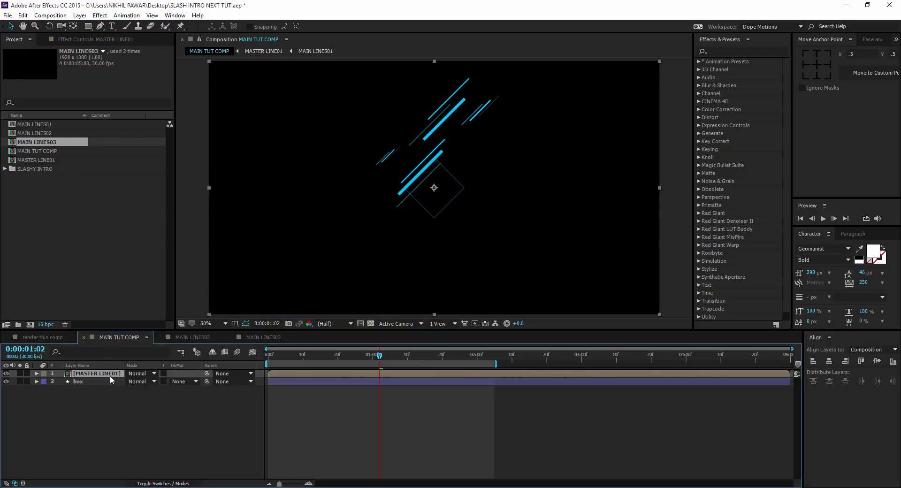
pyautogui.hotkey('ctrl', 'd')
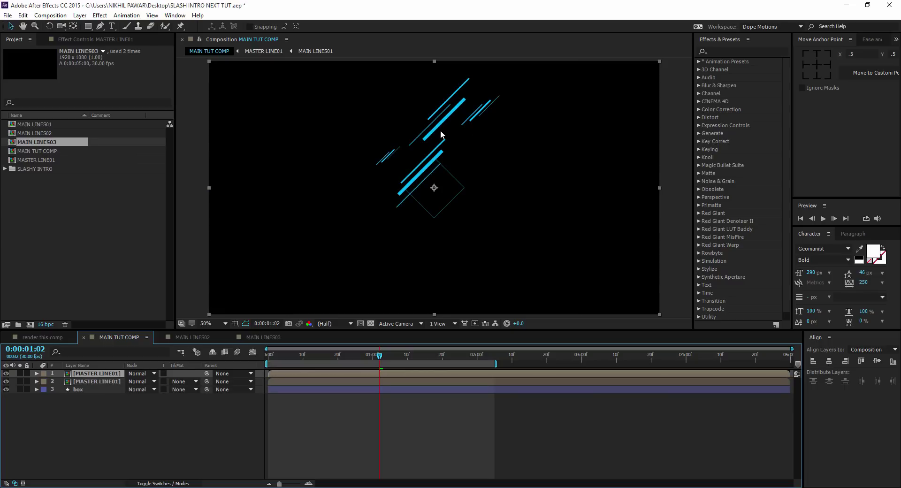
pyautogui.moveTo(439, 141); pyautogui.dragTo(451, 233)
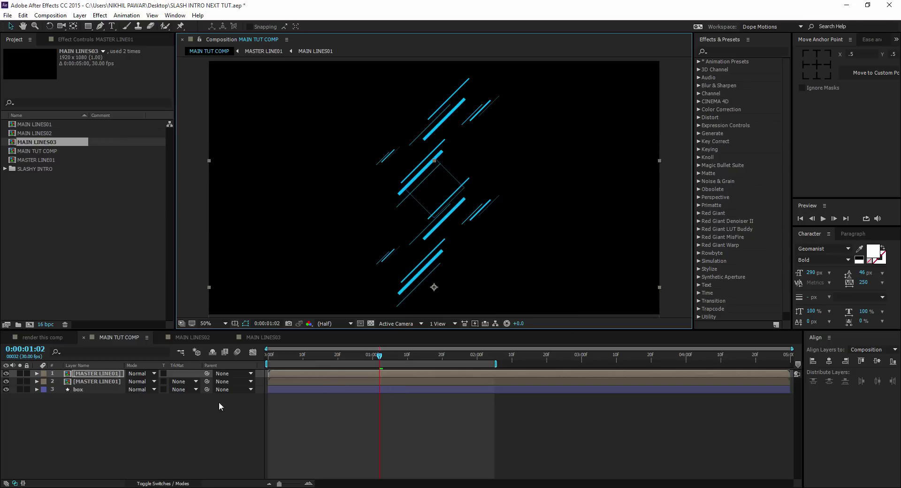
pyautogui.click(402, 410)
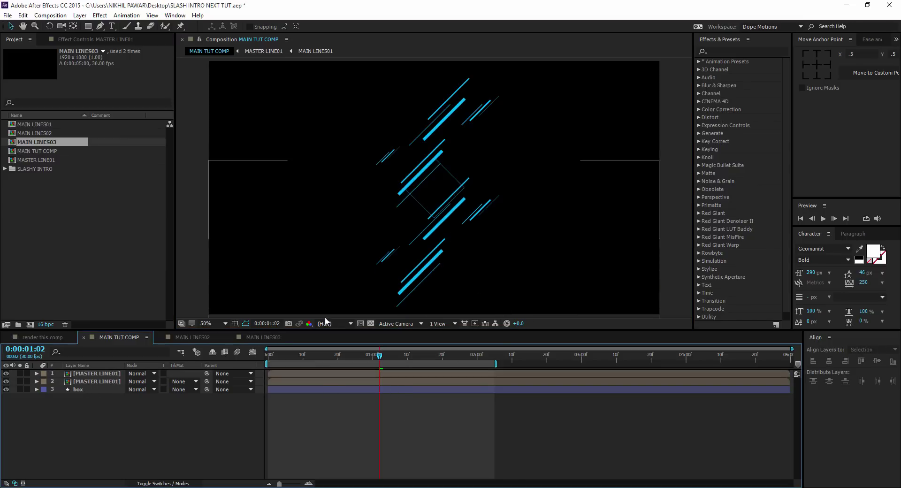
# Duplicate the MASTER LINE01 composition in the project
pyautogui.click(37, 161)
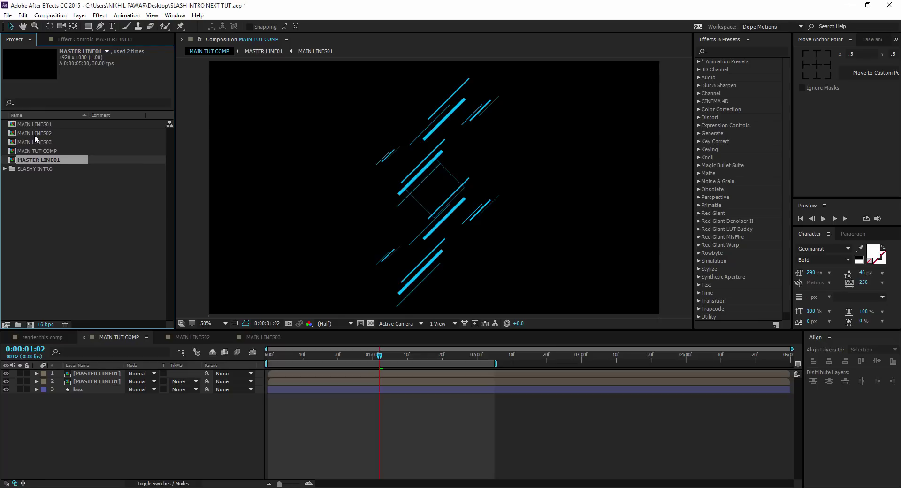
pyautogui.hotkey('ctrl', 'd')
# Examine the layers inside the MASTER LINE01 and MASTER LINE02 compositions, and return to MAIN TUT COMP
pyautogui.click(94, 379)
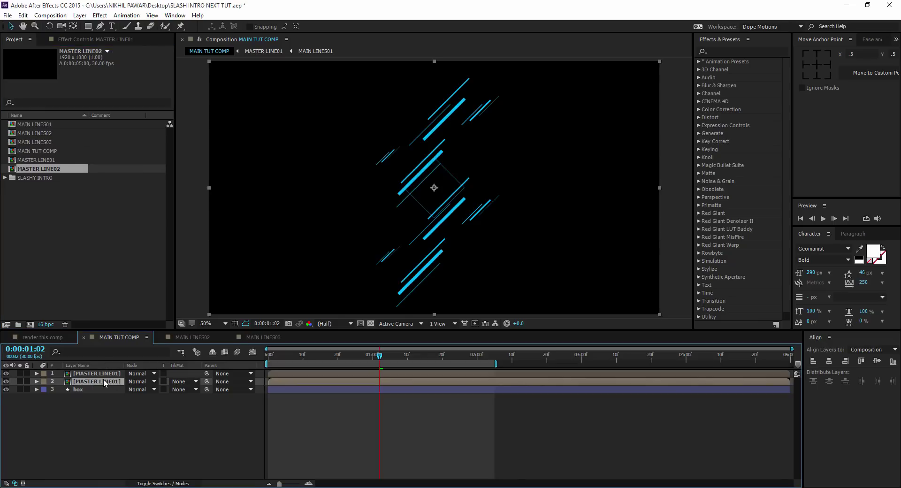
pyautogui.doubleClick(104, 382)
pyautogui.click(109, 339)
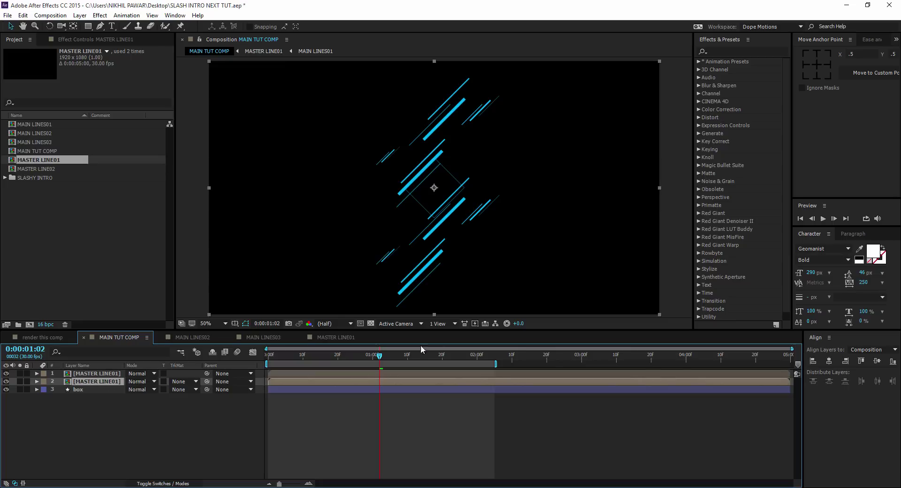
pyautogui.doubleClick(95, 382)
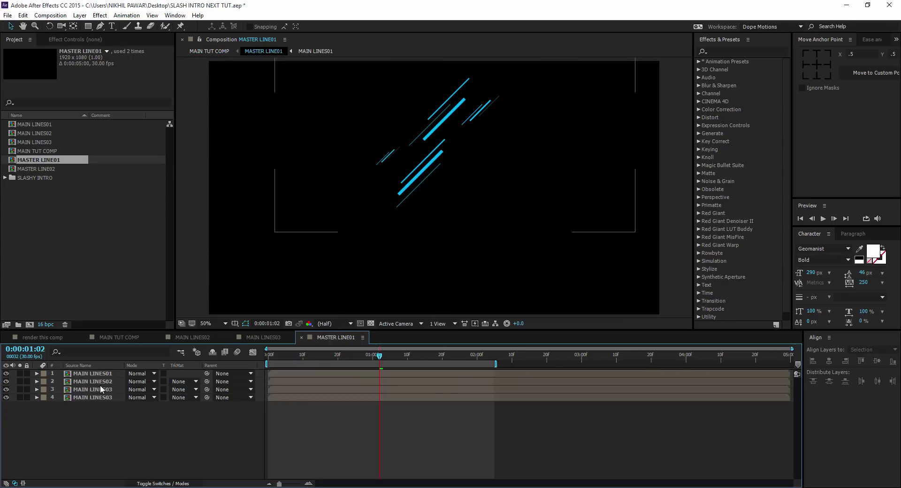
pyautogui.click(100, 385)
pyautogui.click(113, 336)
pyautogui.click(87, 390)
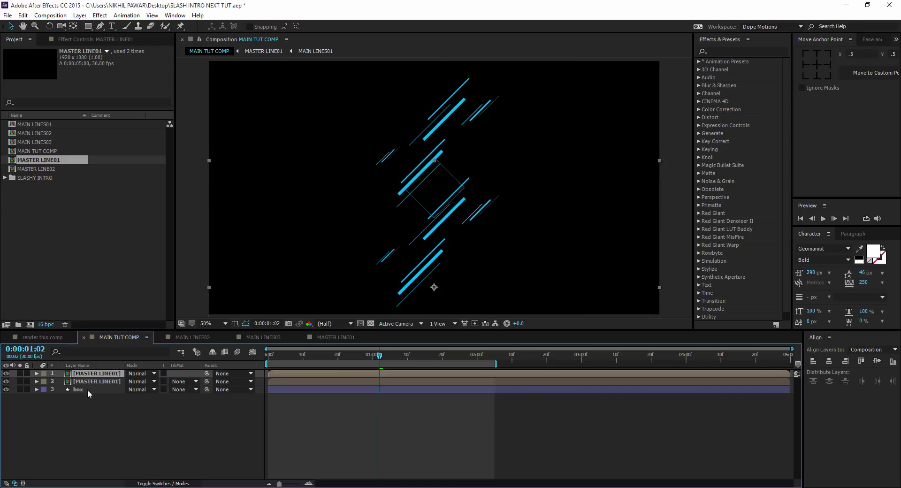
pyautogui.click(44, 168)
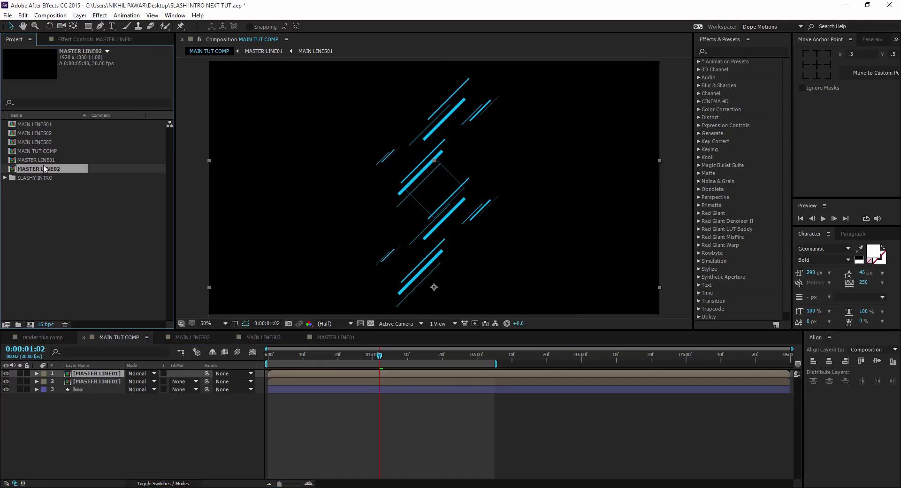
pyautogui.click(69, 251)
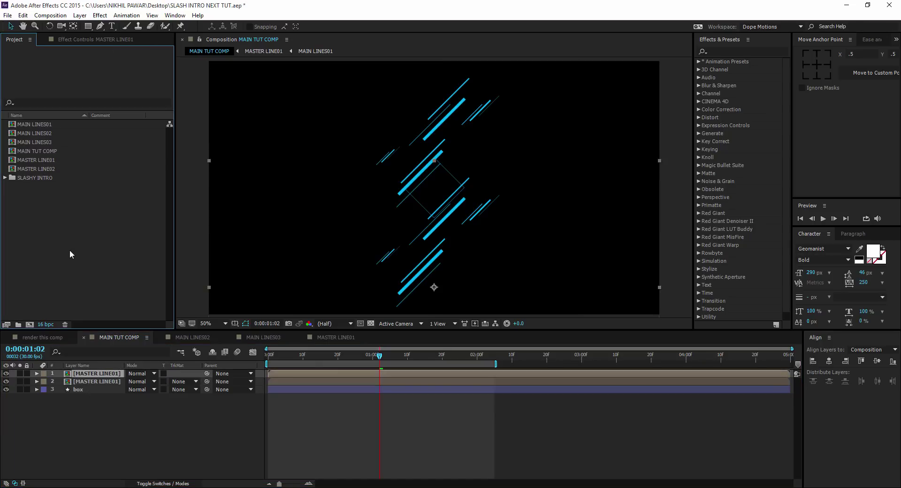
pyautogui.click(43, 169)
pyautogui.doubleClick(44, 170)
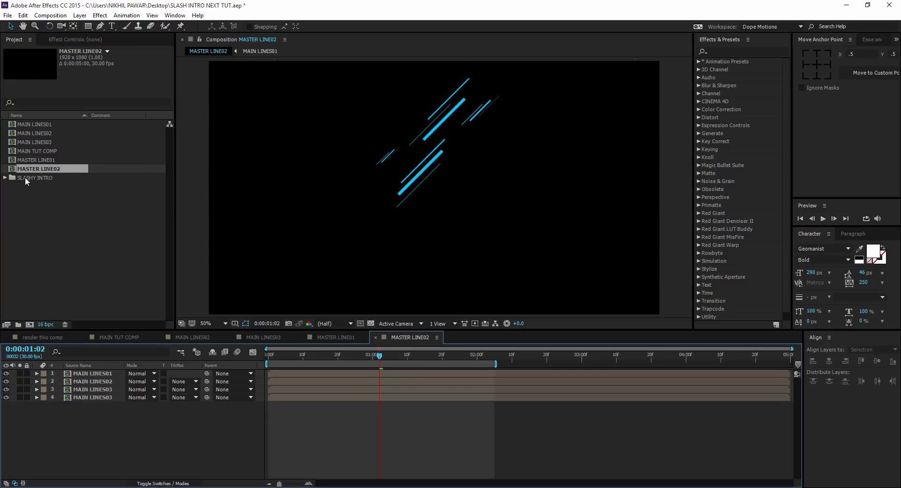
pyautogui.click(122, 337)
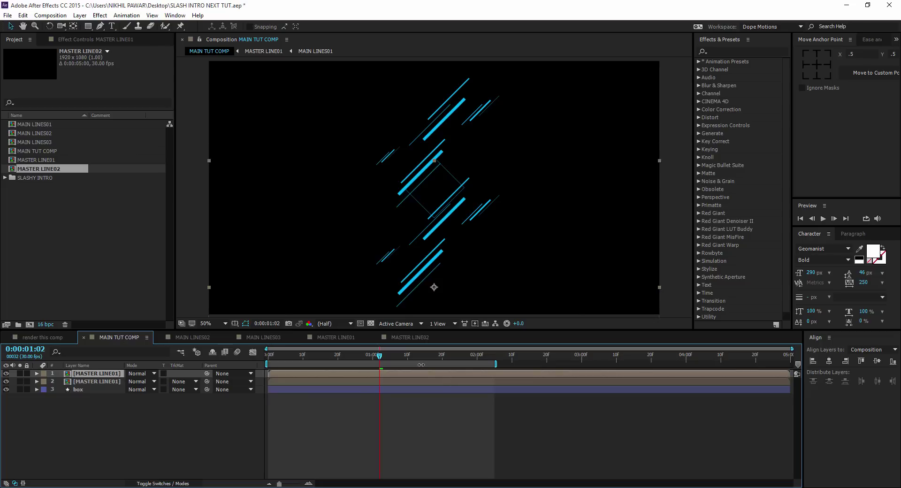
# Apply the Fill effect to both MASTER LINE01 layers in MAIN TUT COMP
pyautogui.click(97, 381)
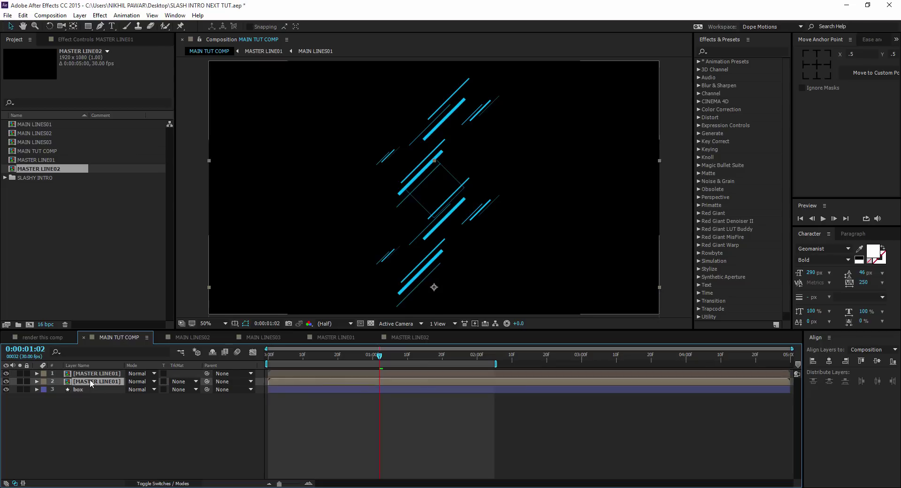
pyautogui.keyDown('shift'); pyautogui.click(98, 374); pyautogui.keyUp('shift')
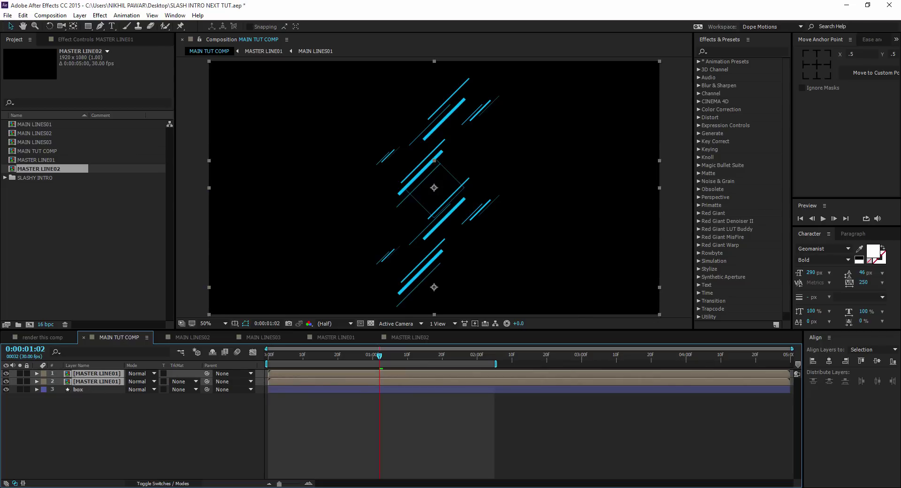
pyautogui.click(731, 49)
pyautogui.write('fill')
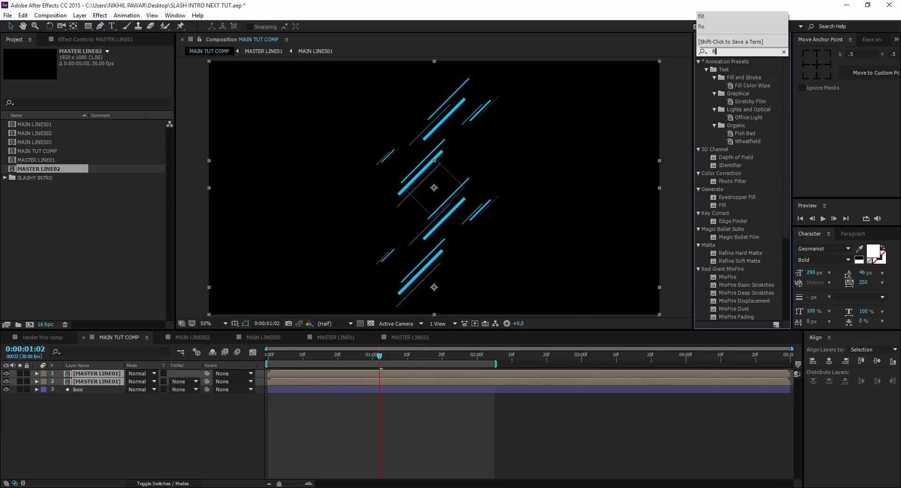
pyautogui.doubleClick(725, 108)
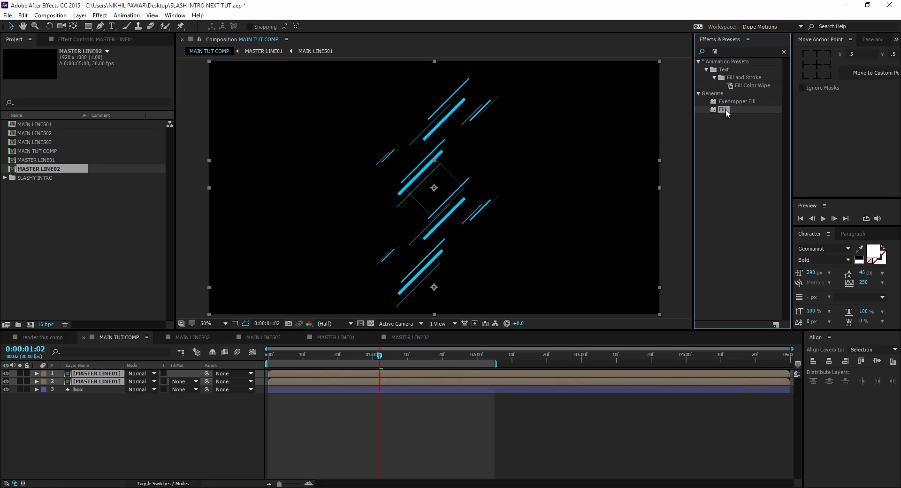
# Set the Fill colour of both MASTER LINE01 layers to crimson FF004E
pyautogui.click(99, 84)
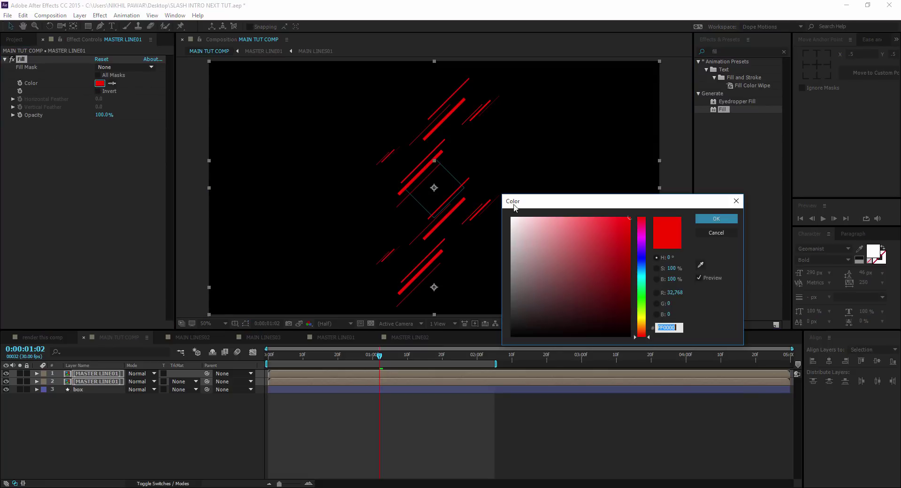
pyautogui.moveTo(643, 225); pyautogui.dragTo(641, 229)
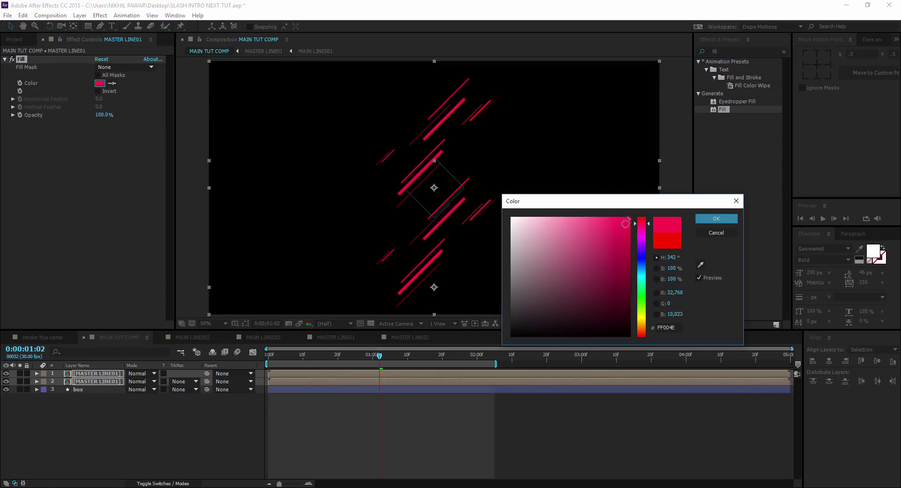
pyautogui.click(716, 219)
pyautogui.click(186, 427)
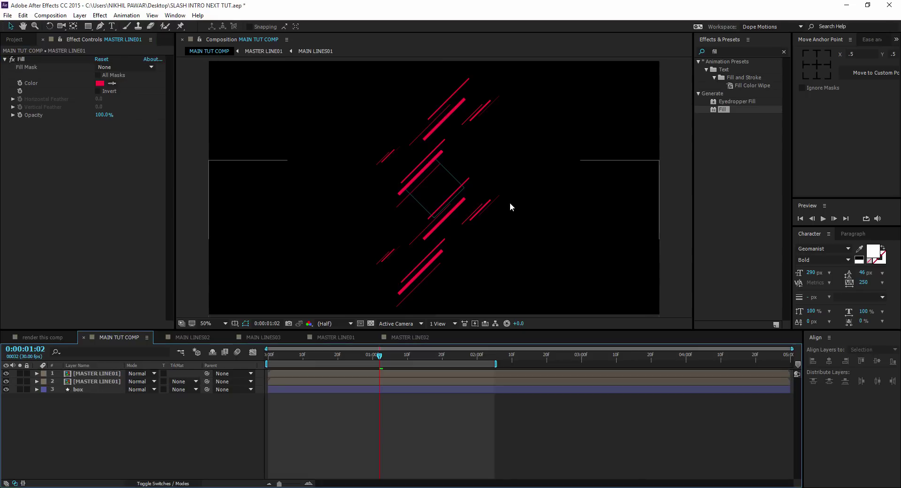
# Add the MASTER LINE02 composition to MAIN TUT COMP as the topmost layer
pyautogui.click(102, 376)
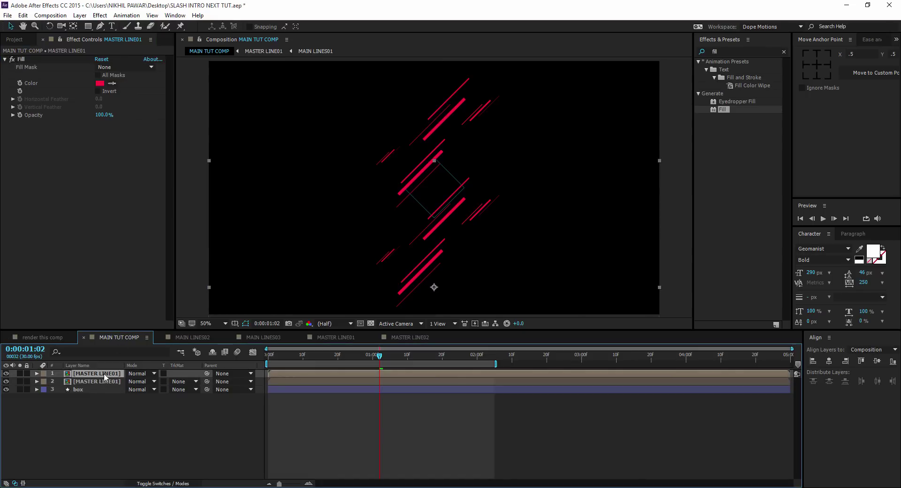
pyautogui.click(29, 41)
pyautogui.moveTo(46, 172); pyautogui.dragTo(100, 376)
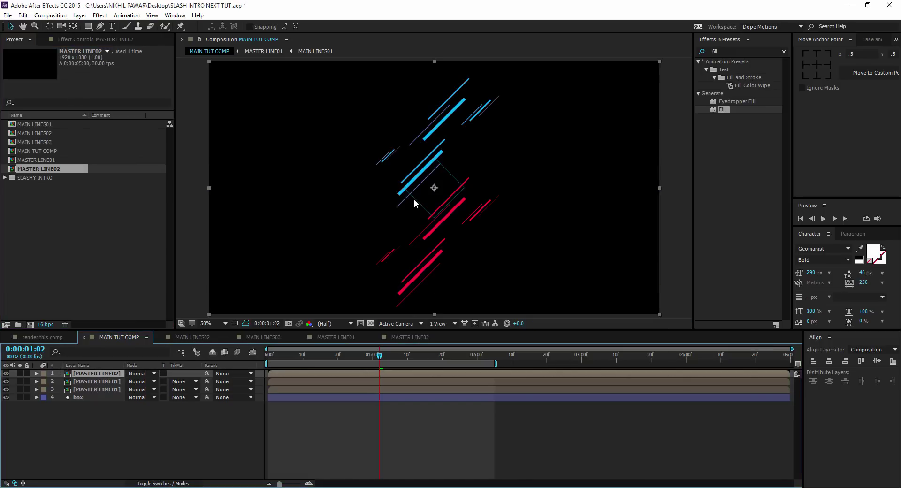
# Flip the MASTER LINE02 layer horizontally with a scale of -100, 100%, and scrub the animation from the start to 0:00:01:02
pyautogui.press('s')
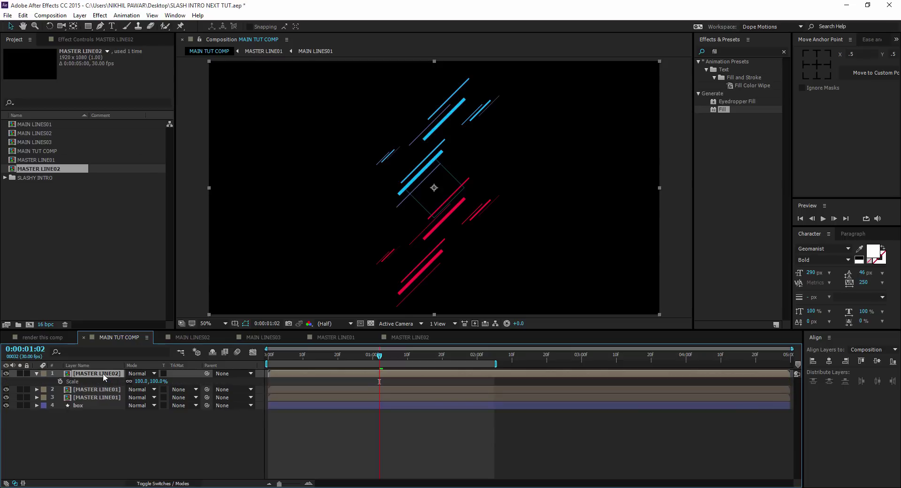
pyautogui.click(139, 381)
pyautogui.write('-')
pyautogui.press('Return')
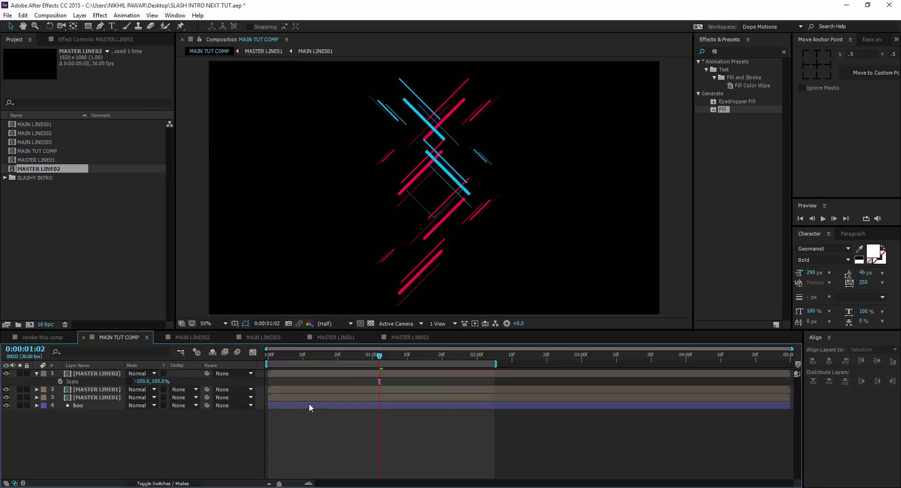
pyautogui.click(270, 355)
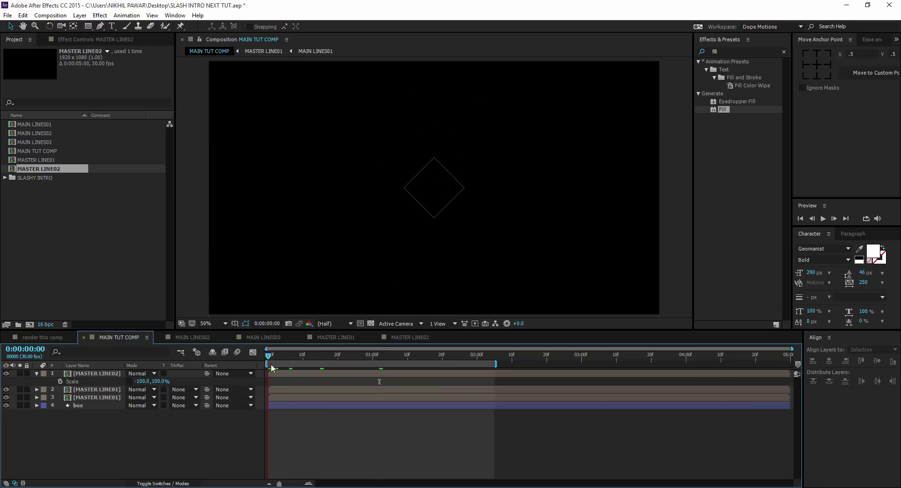
pyautogui.moveTo(271, 367); pyautogui.dragTo(381, 367)
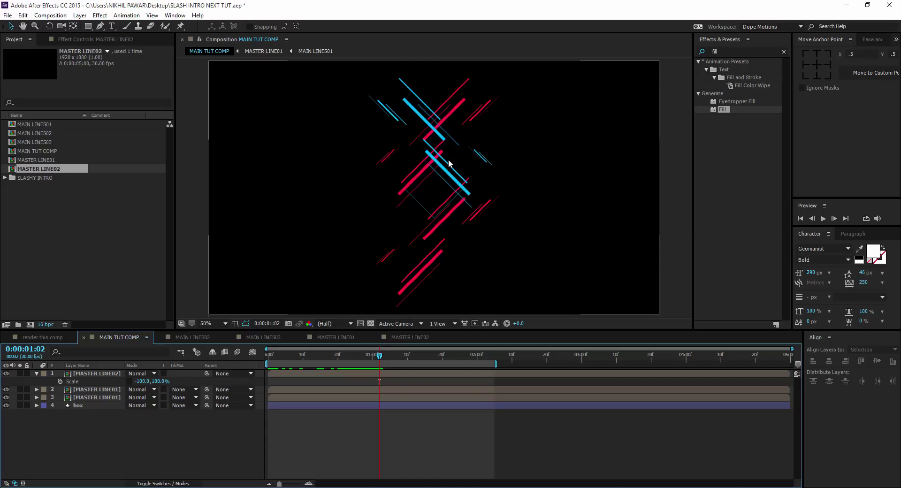
# Duplicate the flipped MASTER LINE02 layer and move the copy down so its lines cross the lower red group
pyautogui.click(99, 374)
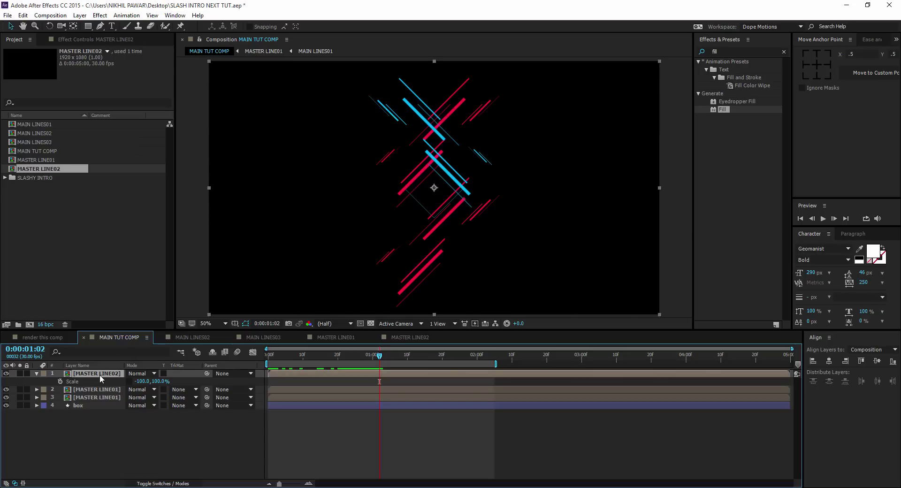
pyautogui.hotkey('ctrl', 'd')
pyautogui.moveTo(442, 167); pyautogui.dragTo(438, 262)
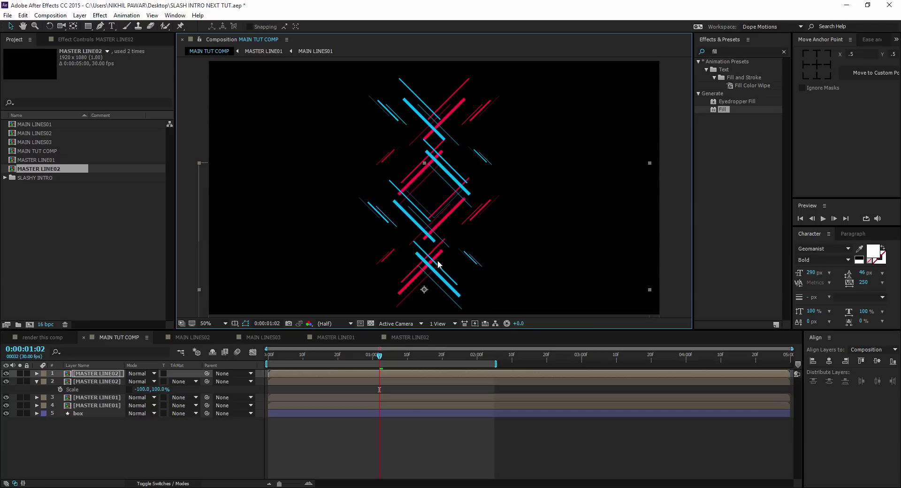
# Nudge the upper blue and lower red line groups slightly right and the upper red group left to frame the central diamond
pyautogui.click(98, 381)
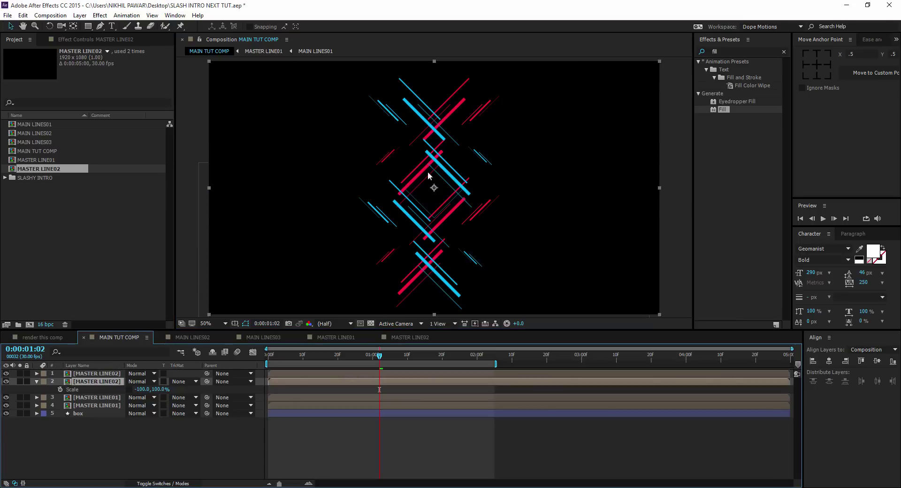
pyautogui.moveTo(444, 167); pyautogui.dragTo(449, 167)
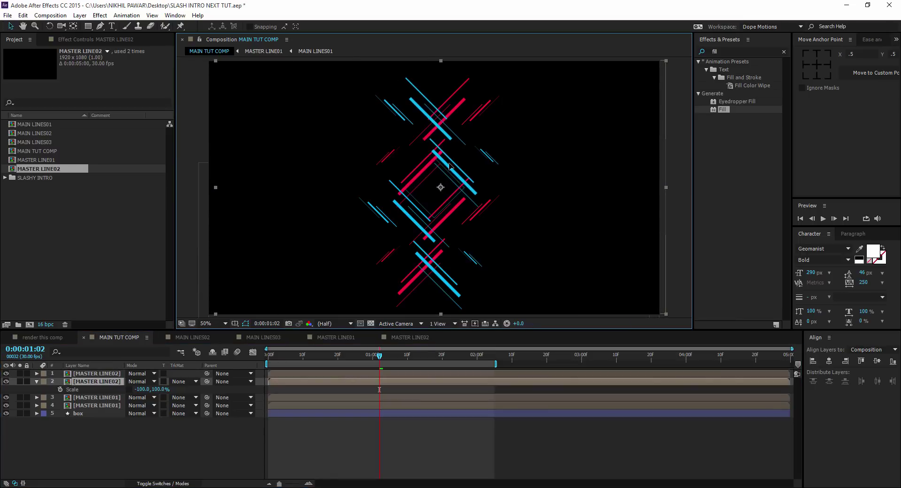
pyautogui.click(98, 397)
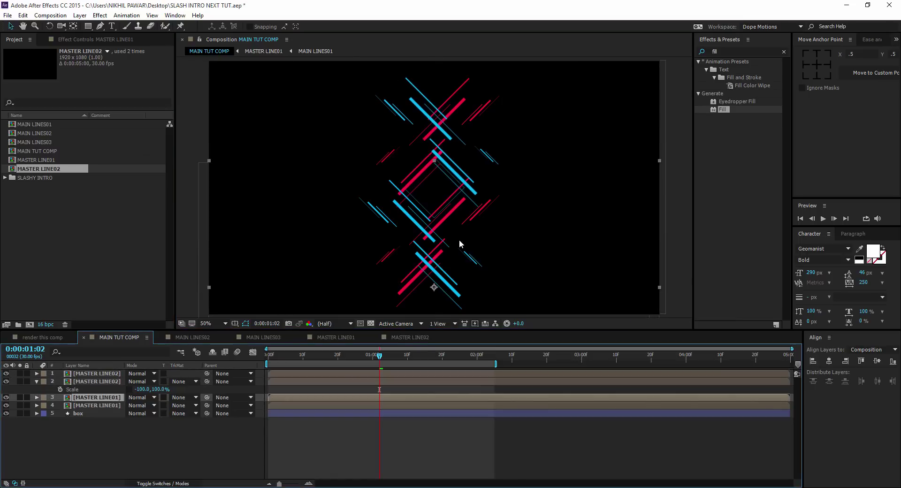
pyautogui.moveTo(458, 247); pyautogui.dragTo(465, 245)
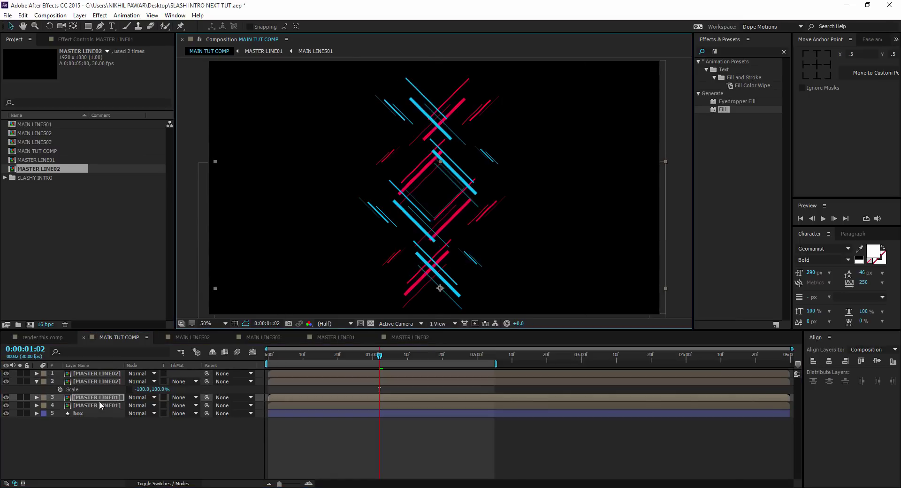
pyautogui.click(369, 203)
pyautogui.moveTo(397, 168); pyautogui.dragTo(385, 168)
pyautogui.click(105, 432)
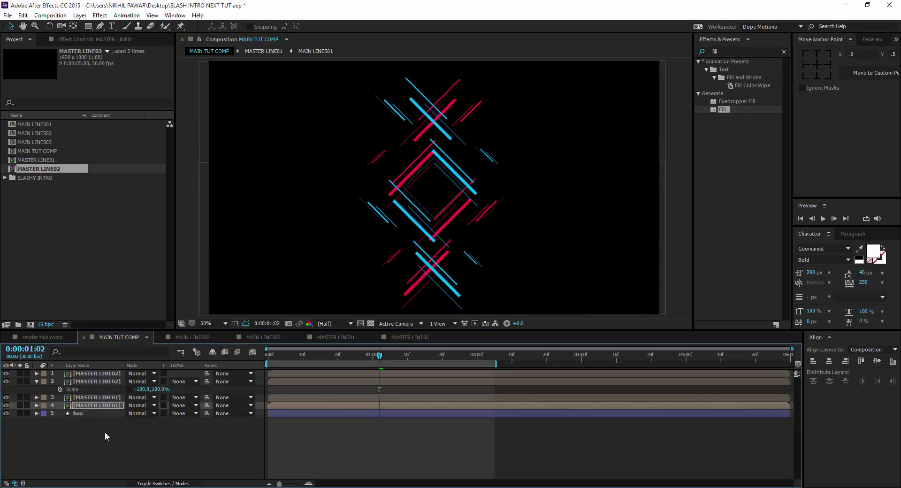
# Apply the Fill effect to both MASTER LINE02 layers with the colour white, FFFFFF
pyautogui.click(94, 379)
pyautogui.keyDown('shift'); pyautogui.click(96, 374); pyautogui.keyUp('shift')
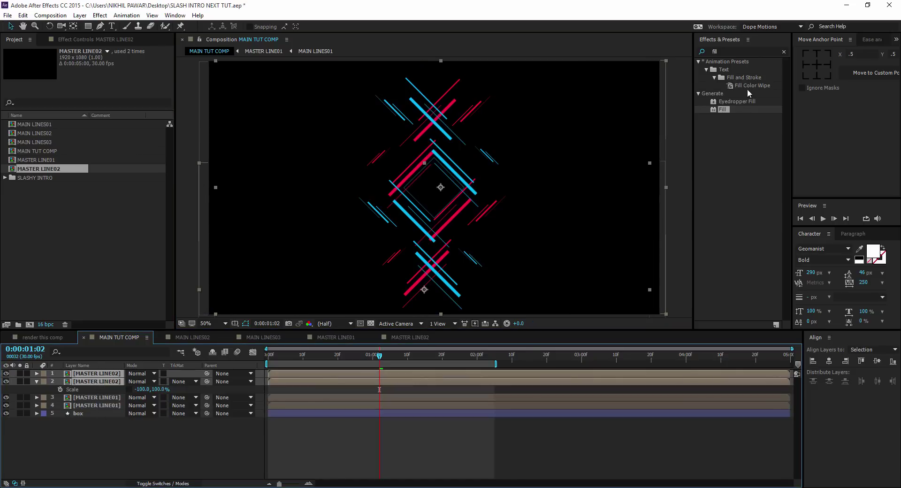
pyautogui.doubleClick(722, 111)
pyautogui.click(100, 83)
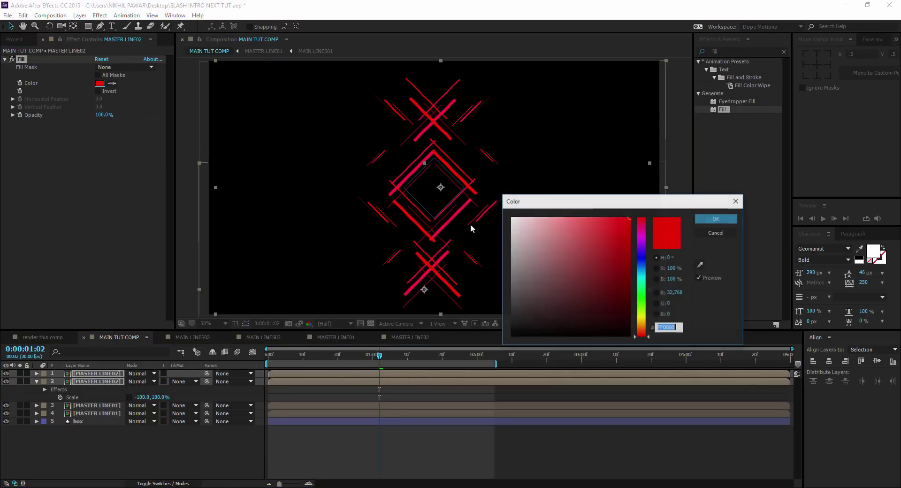
pyautogui.moveTo(528, 234); pyautogui.dragTo(511, 217)
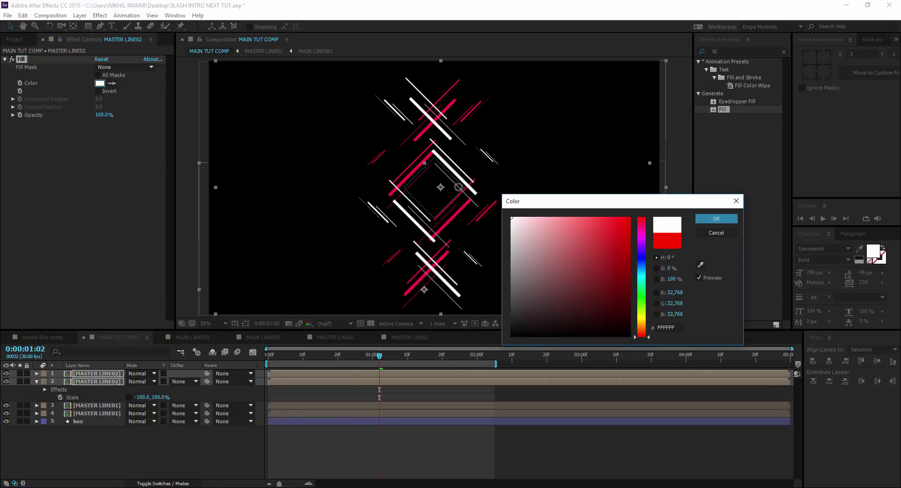
pyautogui.click(712, 217)
pyautogui.click(60, 458)
# Hide the box layer and scrub through MAIN TUT COMP to check the crossing line animation
pyautogui.click(80, 421)
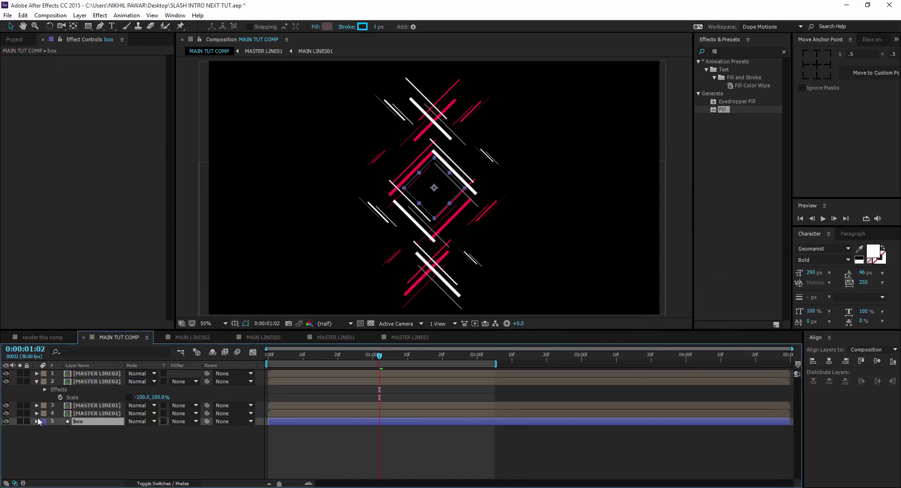
pyautogui.click(5, 421)
pyautogui.click(376, 237)
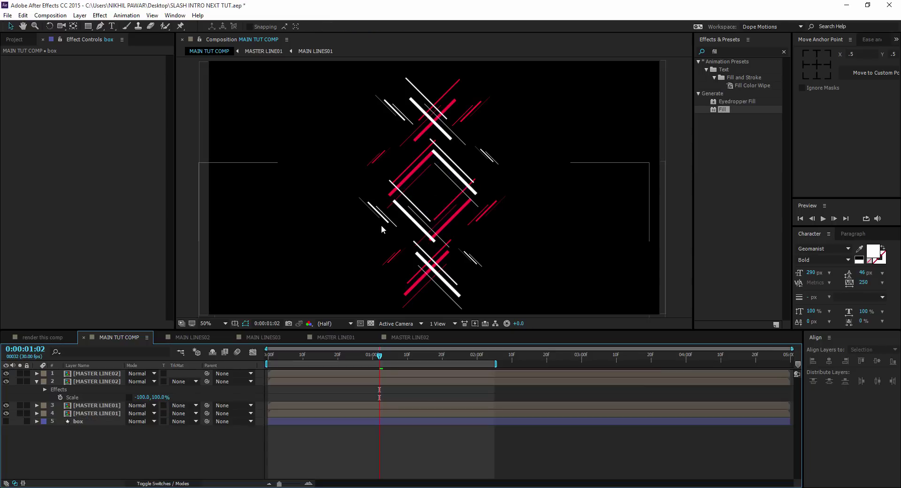
pyautogui.moveTo(379, 355); pyautogui.dragTo(397, 394)
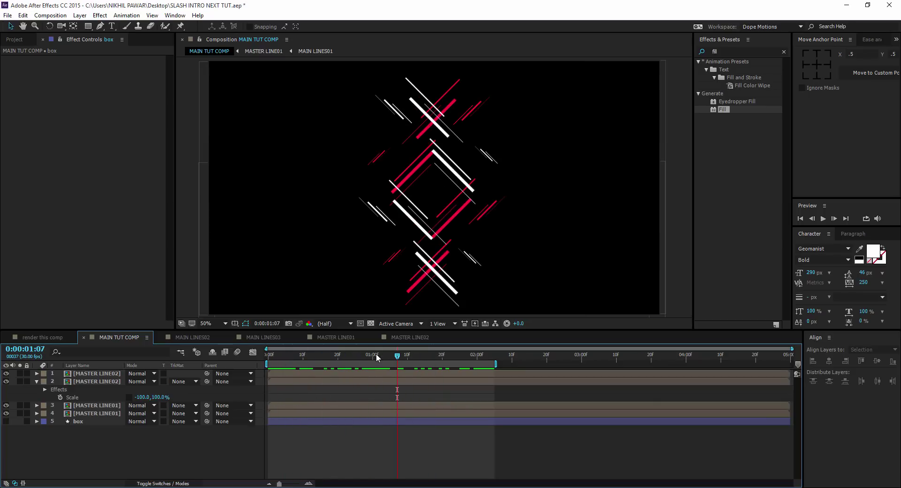
pyautogui.moveTo(376, 354); pyautogui.dragTo(367, 396)
pyautogui.click(12, 41)
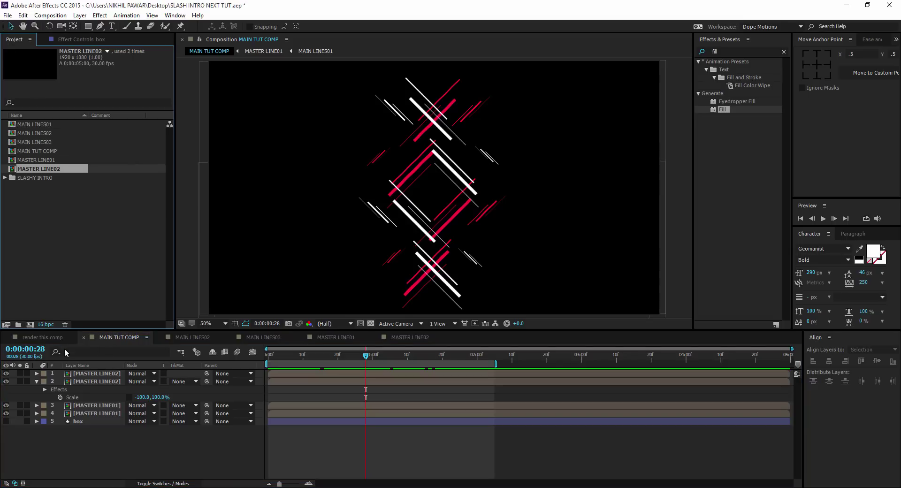
# Hide every line layer except the topmost MASTER LINE02 and centre that layer horizontally and vertically in the composition
pyautogui.click(37, 381)
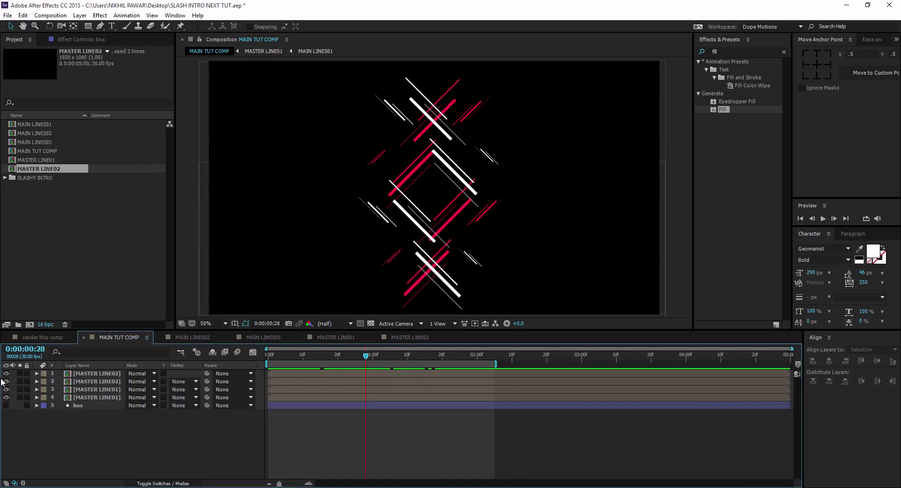
pyautogui.moveTo(6, 381); pyautogui.dragTo(6, 397)
pyautogui.click(96, 374)
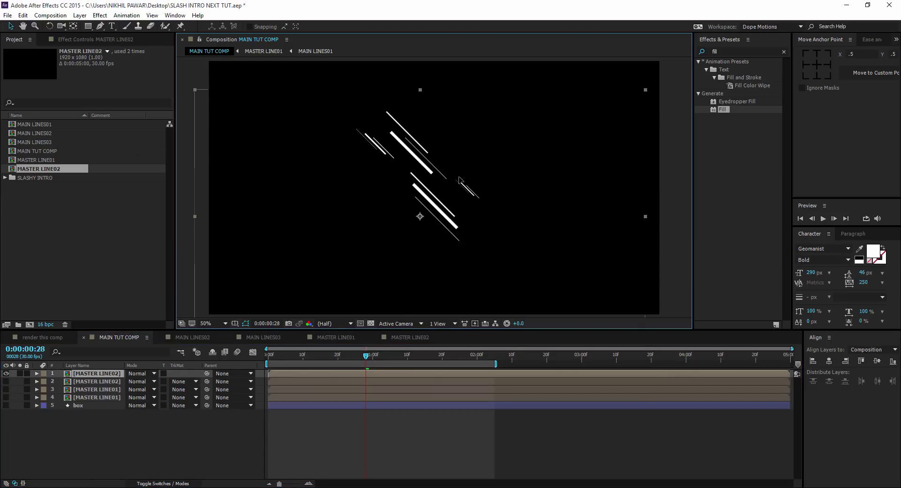
pyautogui.click(829, 361)
pyautogui.click(877, 361)
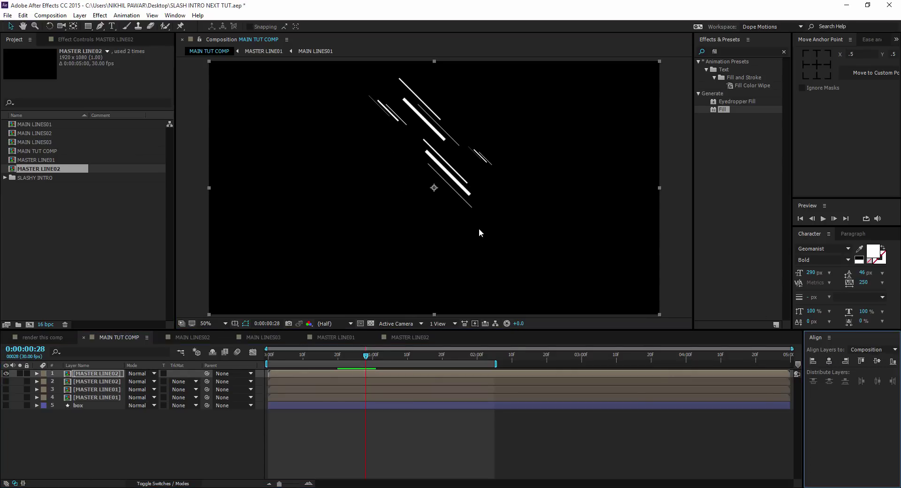
# Try reducing the topmost MASTER LINE02 layer's vertical scale to 77%, and undo the change
pyautogui.press('s')
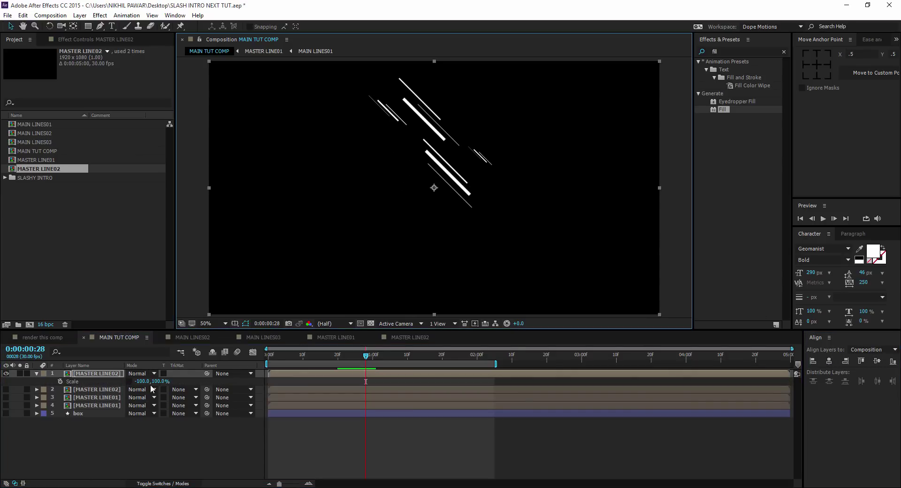
pyautogui.moveTo(160, 381); pyautogui.dragTo(148, 386)
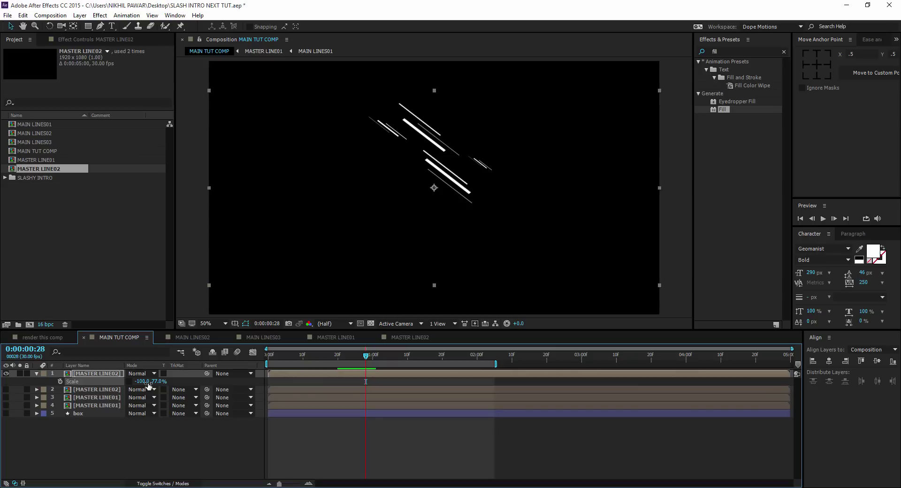
pyautogui.hotkey('ctrl', 'z')
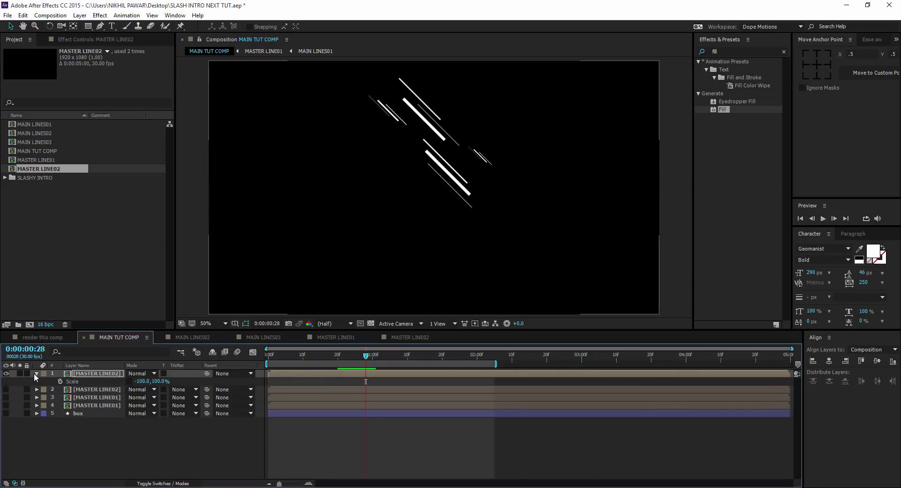
pyautogui.click(34, 373)
pyautogui.click(36, 374)
# Search the effects for Mirror and apply it to the vertically centred topmost MASTER LINE02 layer
pyautogui.click(96, 373)
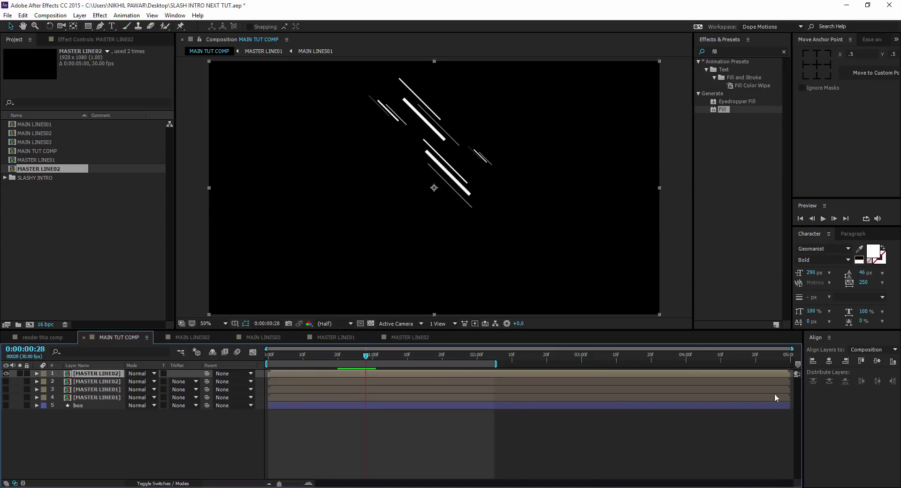
pyautogui.click(877, 363)
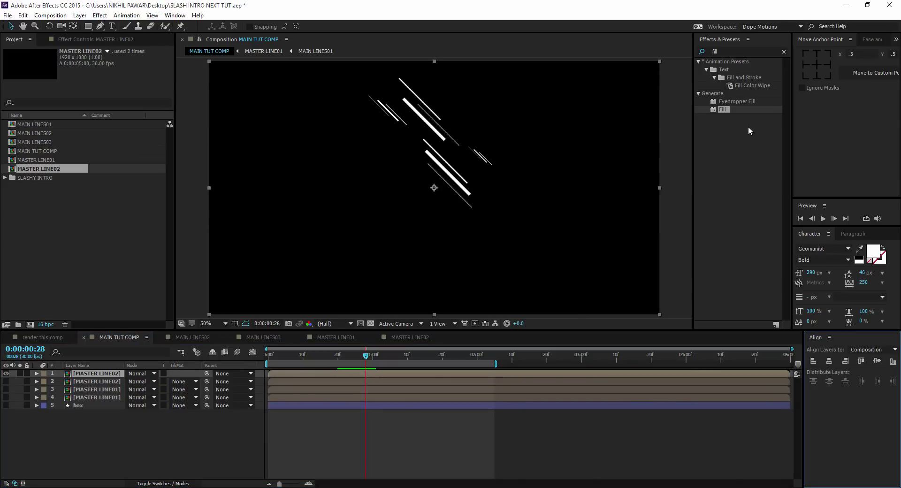
pyautogui.click(724, 51)
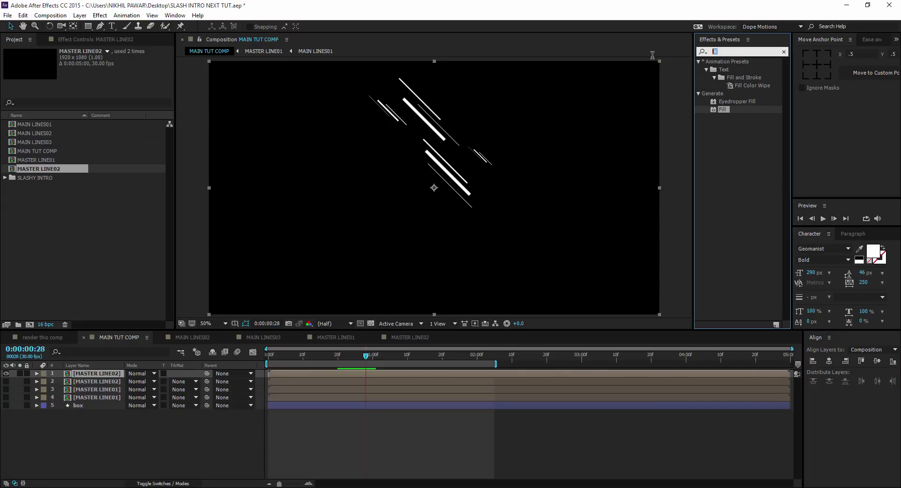
pyautogui.write('mirr')
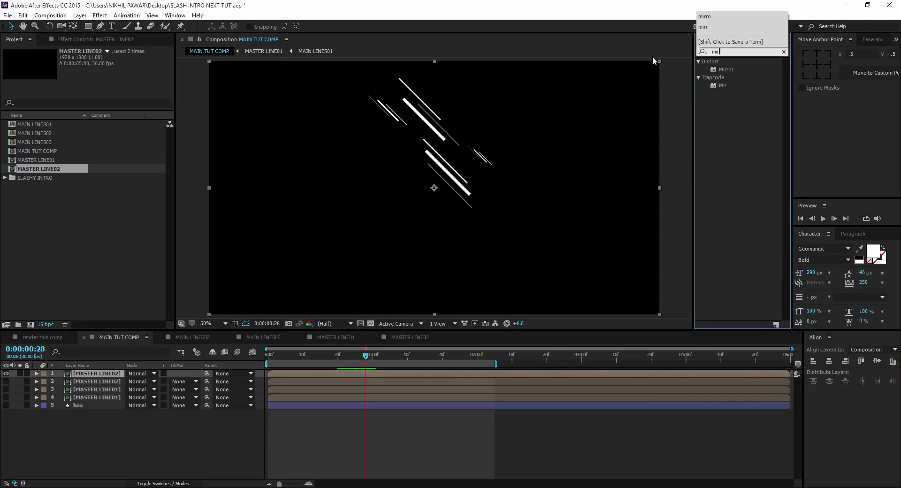
pyautogui.doubleClick(726, 70)
# Open the "render this comp" composition and examine its crossing line arrangement around 0;00;01;16
pyautogui.click(41, 335)
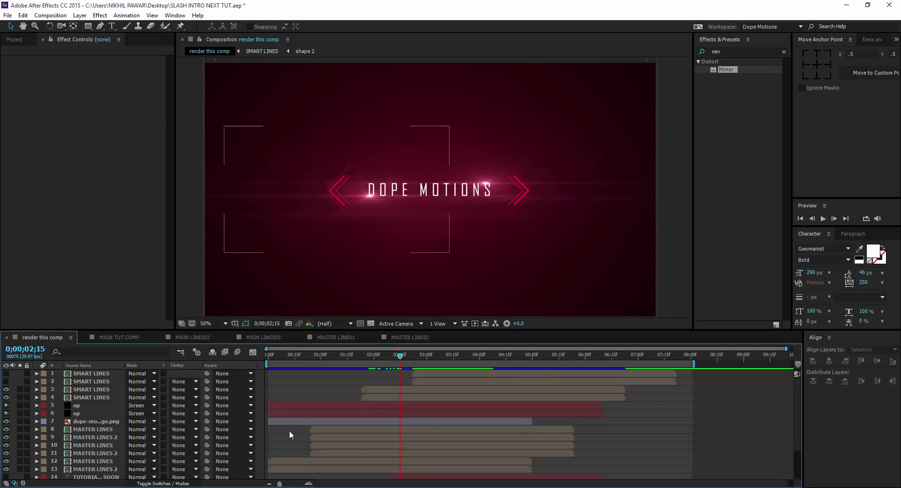
pyautogui.click(327, 356)
pyautogui.moveTo(338, 353); pyautogui.dragTo(345, 353)
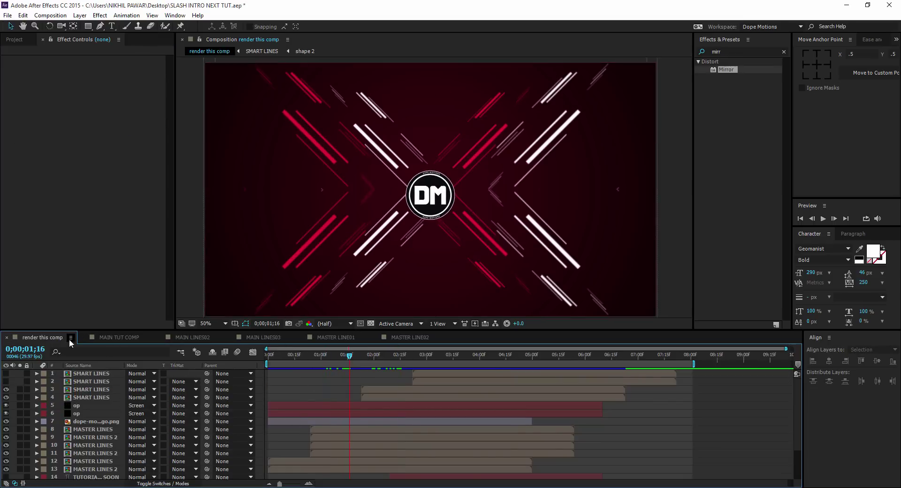
# Return to MAIN TUT COMP and move the topmost MASTER LINE02 layer's Mirror reflection center to the middle of the frame, about 958, 538
pyautogui.click(116, 337)
pyautogui.click(82, 374)
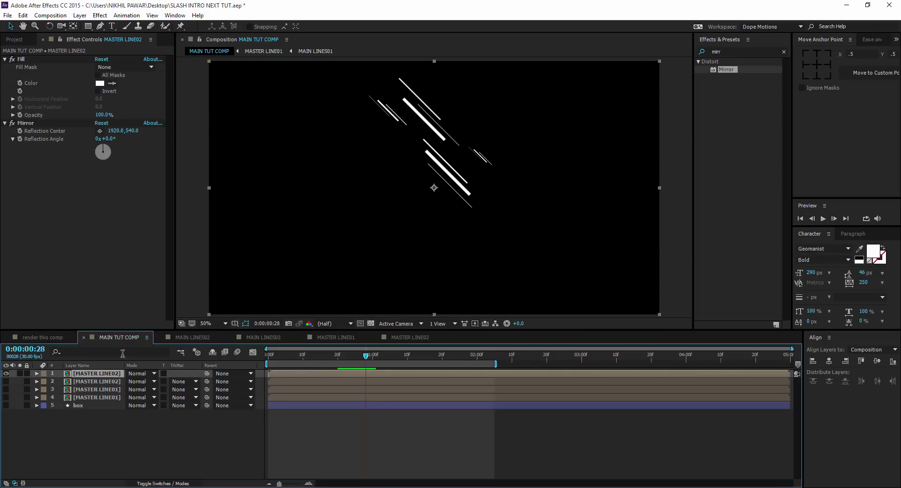
pyautogui.moveTo(111, 137); pyautogui.dragTo(123, 137)
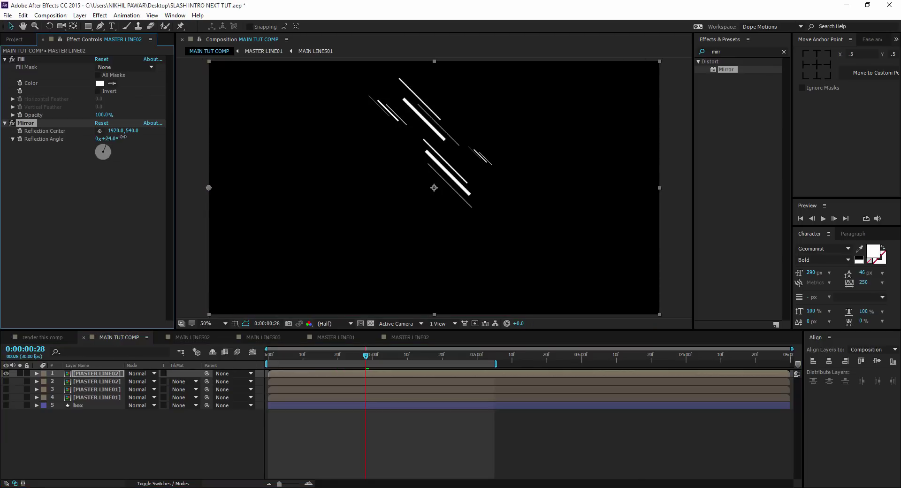
pyautogui.moveTo(210, 187); pyautogui.dragTo(435, 187)
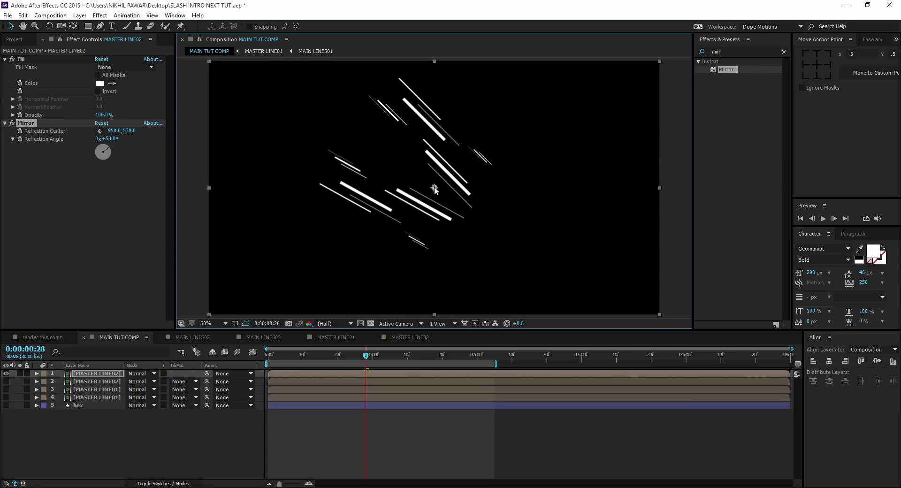
# Set the Mirror's reflection angle to 90° on the topmost MASTER LINE02 layer and preview the mirrored line animation
pyautogui.moveTo(114, 138)
pyautogui.mouseDown()
pyautogui.moveTo(132, 139)
pyautogui.moveTo(113, 139)
pyautogui.mouseUp()
pyautogui.click(112, 138)
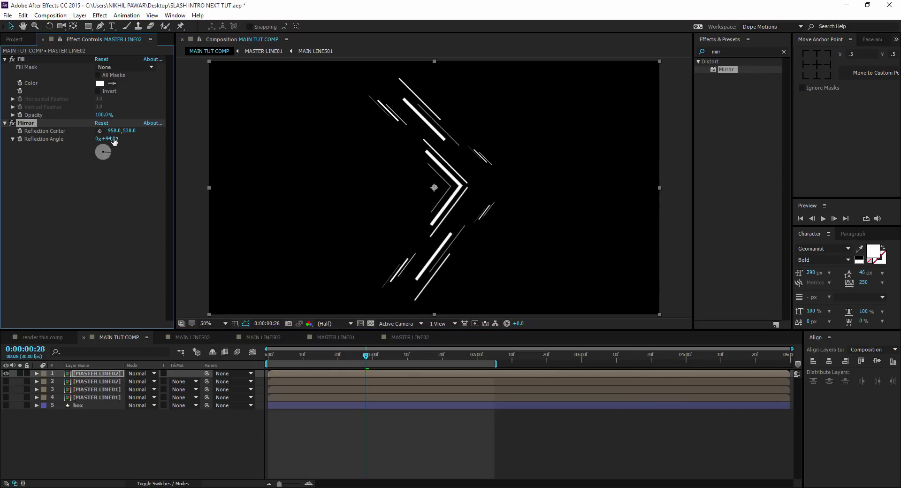
pyautogui.write('90')
pyautogui.press('Return')
pyautogui.moveTo(271, 356); pyautogui.dragTo(425, 356)
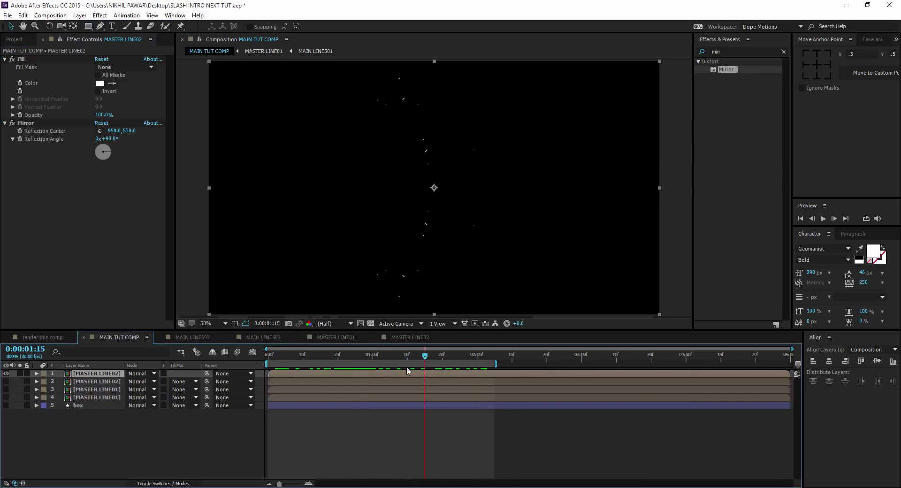
pyautogui.press('space')
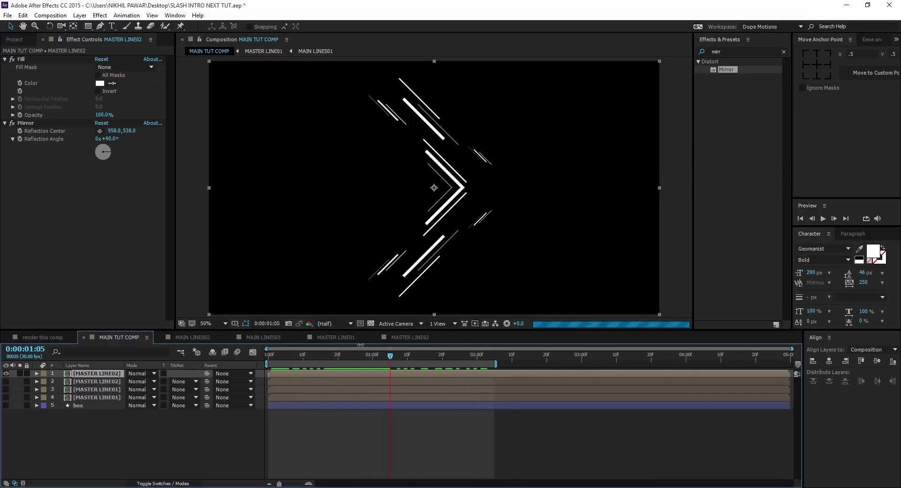
# Duplicate the Mirror effect, try reflection angles of -90° and about -179° on the copy, and preview the animation
pyautogui.click(36, 122)
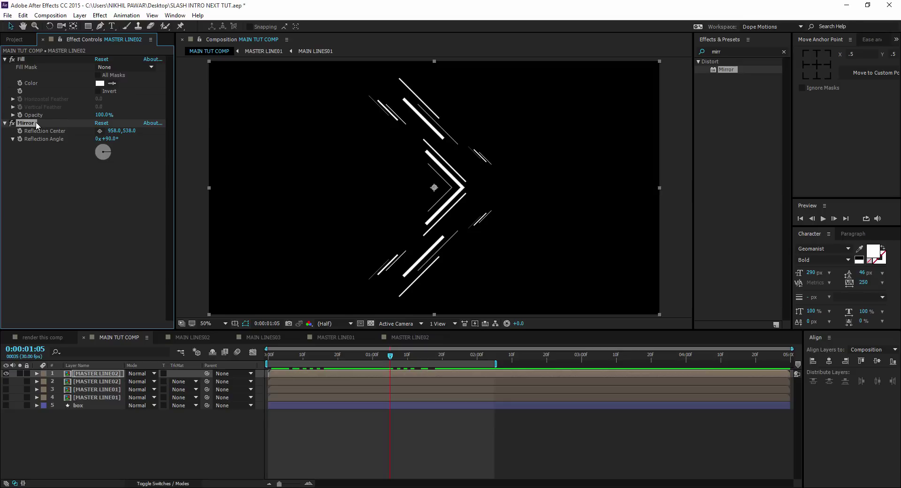
pyautogui.hotkey('ctrl', 'd')
pyautogui.click(111, 181)
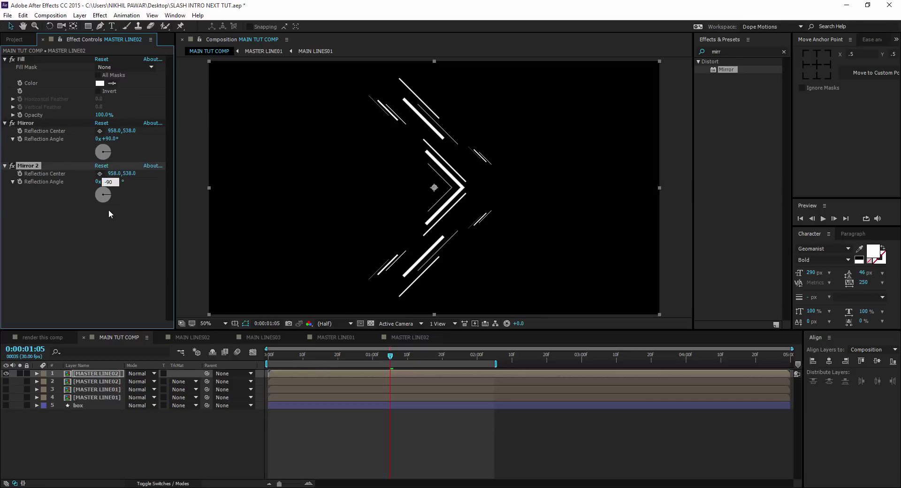
pyautogui.write('-90')
pyautogui.press('Return')
pyautogui.moveTo(107, 187); pyautogui.dragTo(75, 189)
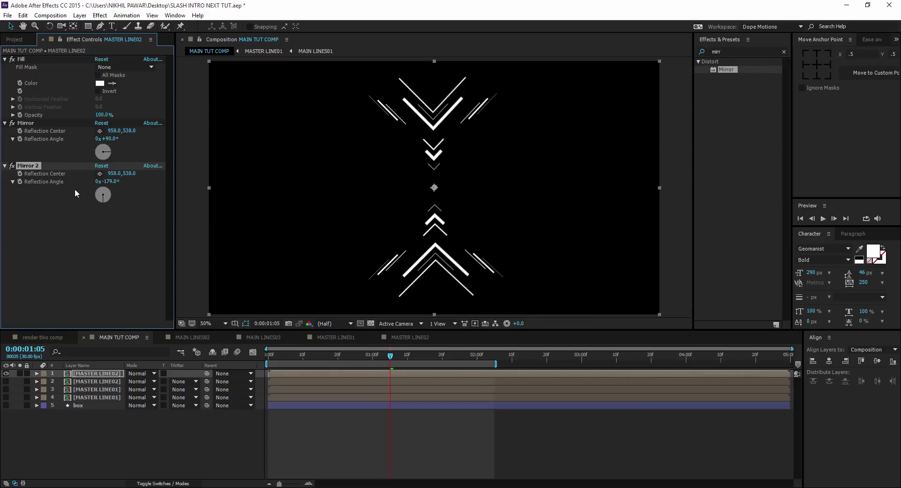
pyautogui.press('space')
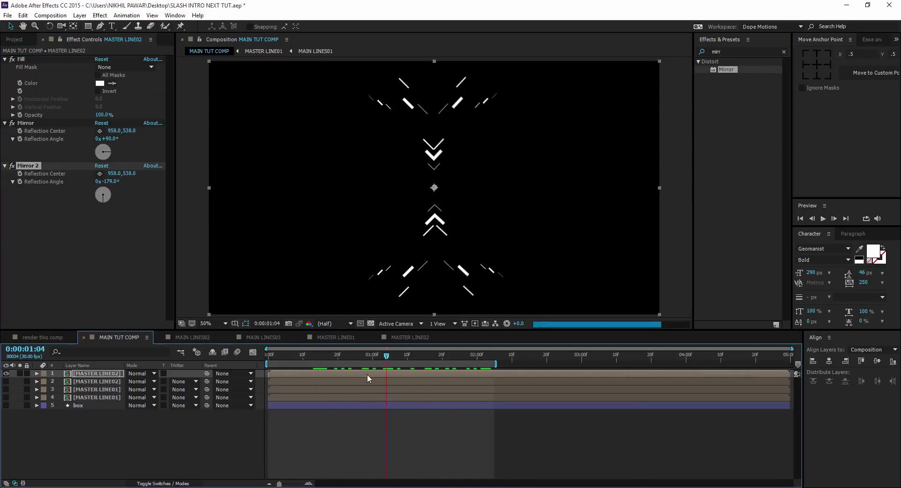
# Try the second Mirror's reflection angle at about -8° and 48°, set it to about 88°, and scrub through the animation
pyautogui.moveTo(113, 183); pyautogui.dragTo(200, 195)
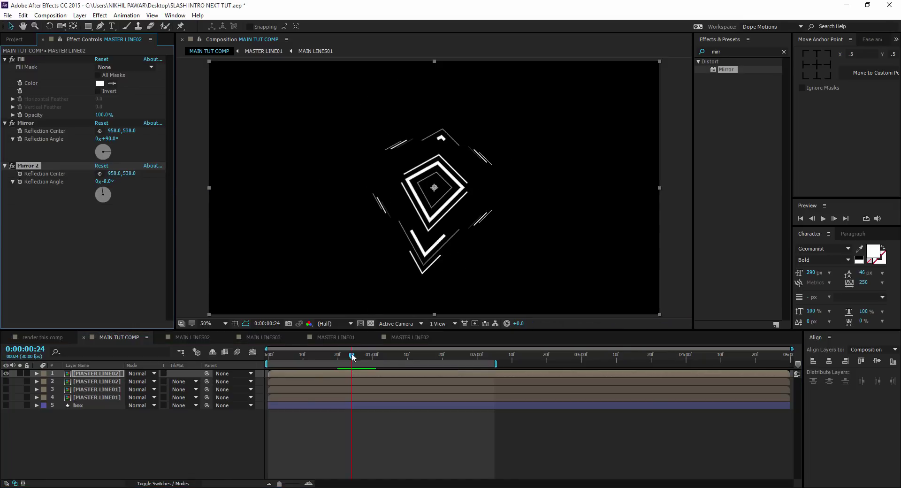
pyautogui.moveTo(352, 358); pyautogui.dragTo(316, 370)
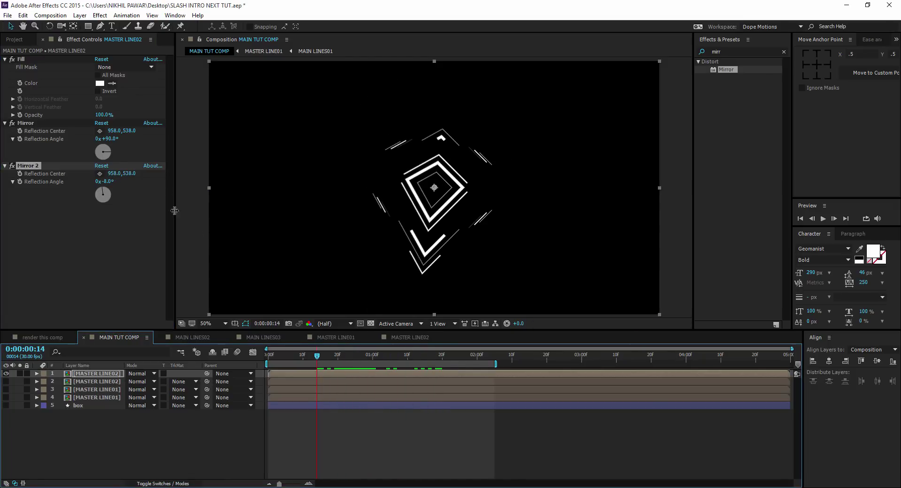
pyautogui.moveTo(107, 182); pyautogui.dragTo(141, 191)
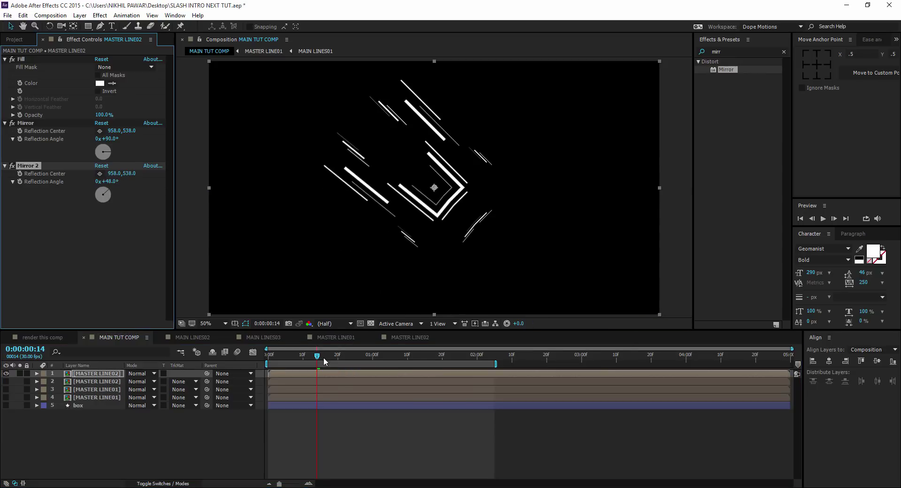
pyautogui.moveTo(323, 360); pyautogui.dragTo(481, 378)
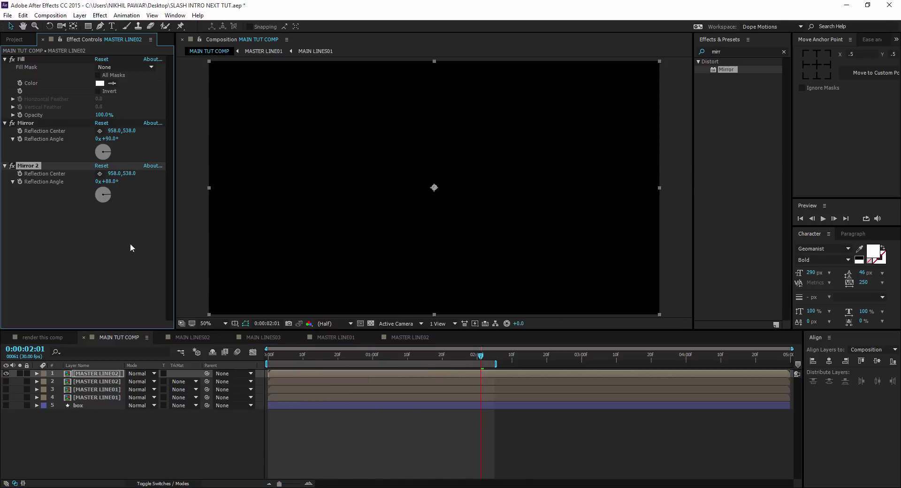
# Examine the "render this comp" animation up to about 0;00;04;11, and compare it with the mirrored lines in MAIN TUT COMP around 0:00:01:09
pyautogui.click(42, 338)
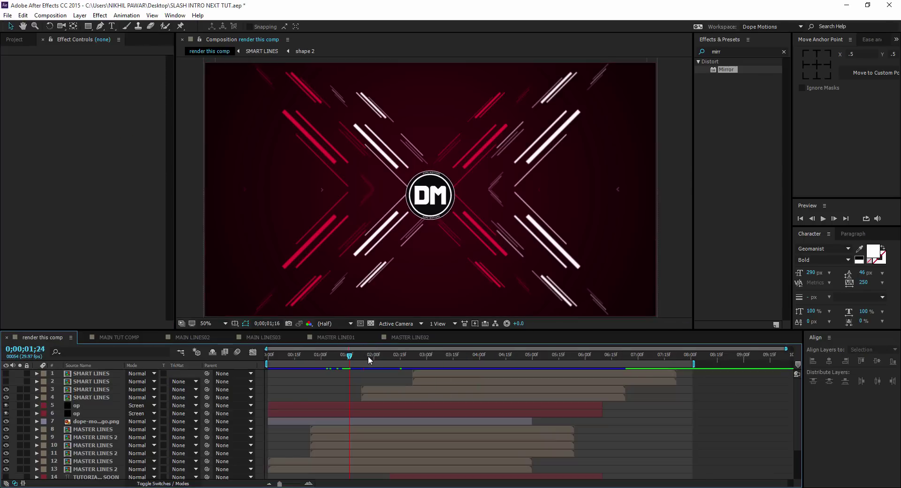
pyautogui.moveTo(368, 355); pyautogui.dragTo(497, 352)
pyautogui.click(136, 336)
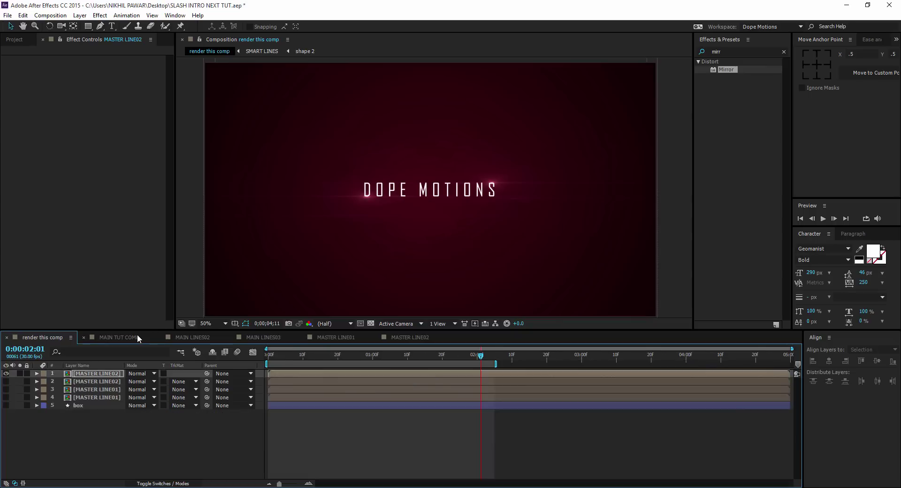
pyautogui.moveTo(301, 356); pyautogui.dragTo(404, 357)
pyautogui.click(495, 449)
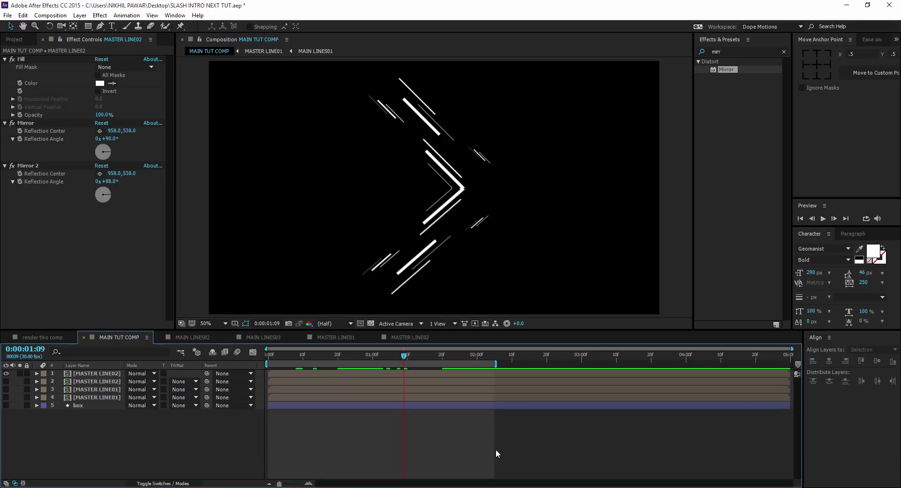